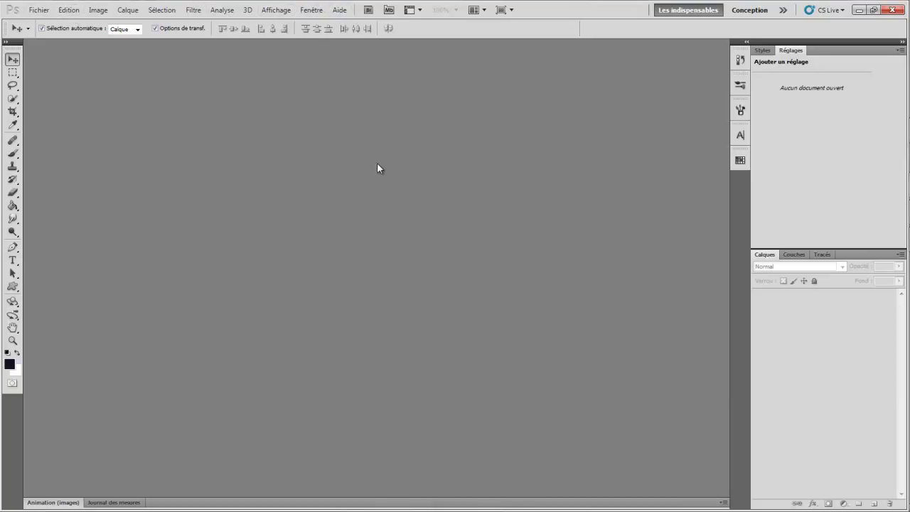
Open the file image.jpg from the desktop
mouse_move(901, 215)
click(39, 13)
click(40, 31)
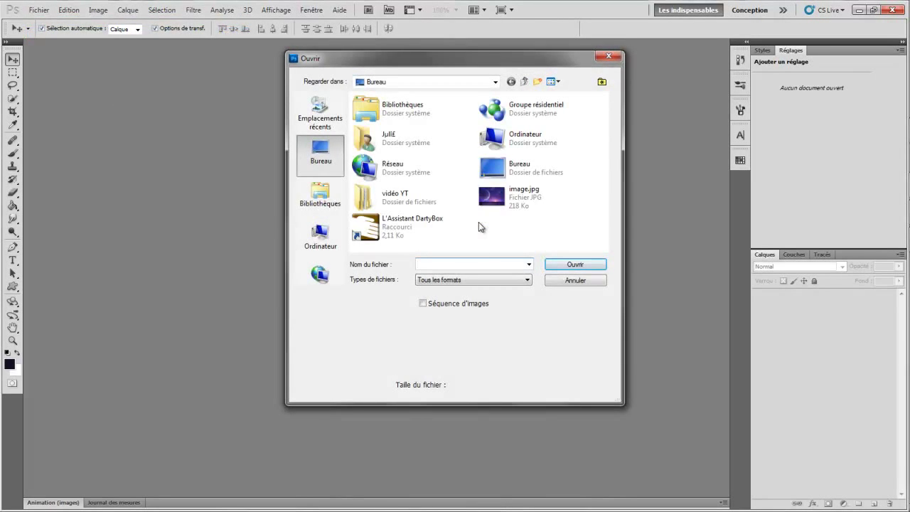
click(509, 205)
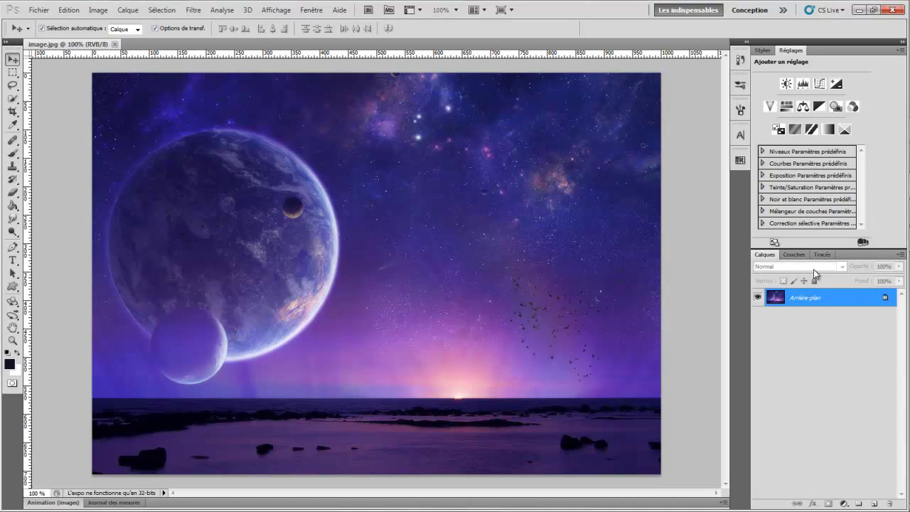
Copy a rectangular area about 400 px wide over the large planet to a new layer and check it with the background temporarily hidden
mouse_move(900, 302)
click(13, 73)
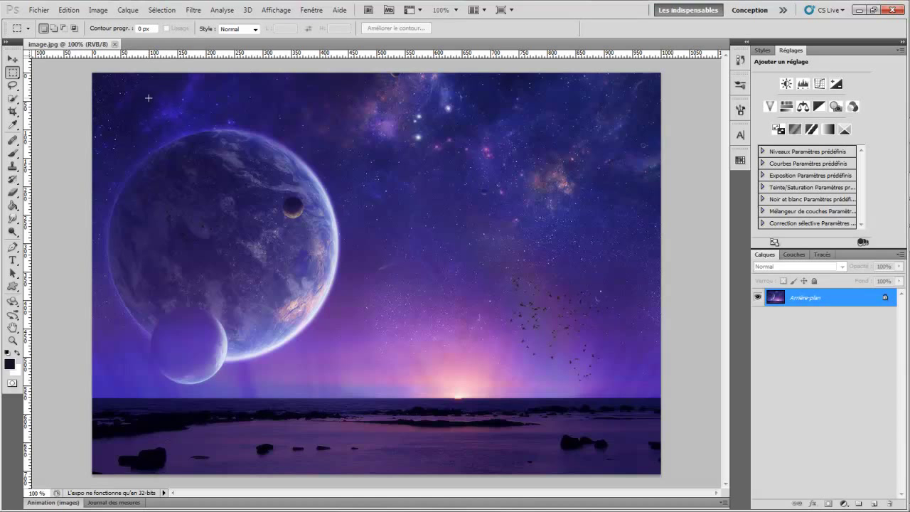
drag(150, 98, 377, 310)
key(ctrl+z)
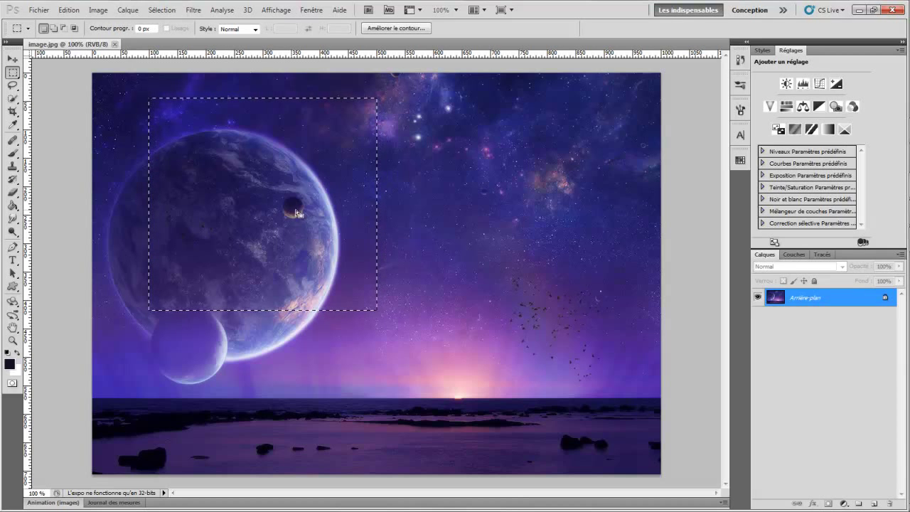
key(ctrl+j)
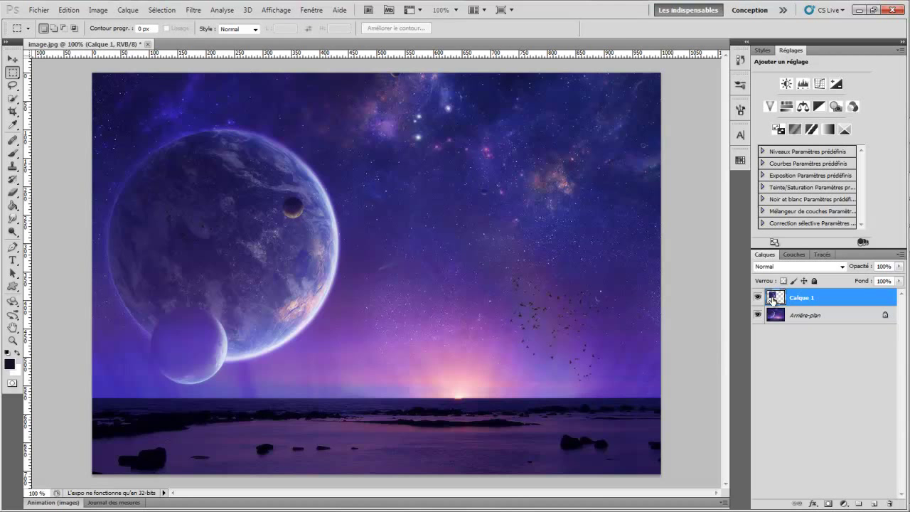
click(756, 315)
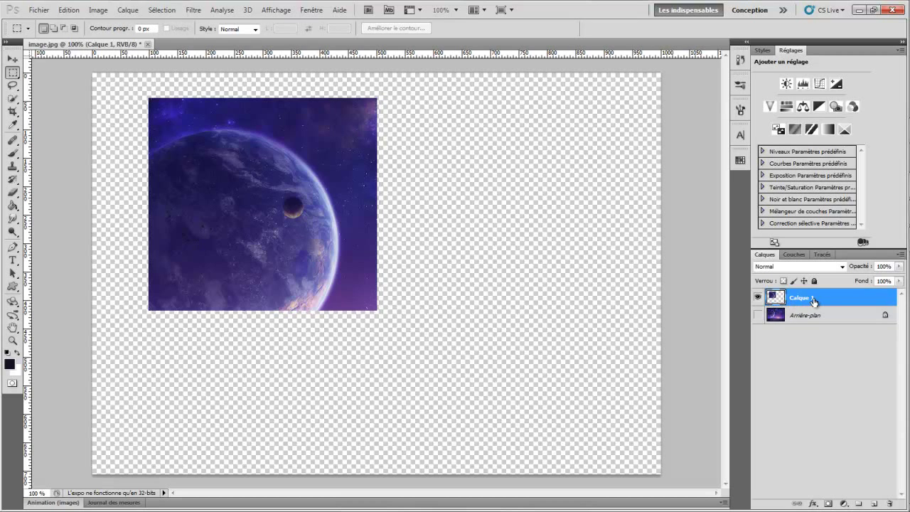
click(757, 314)
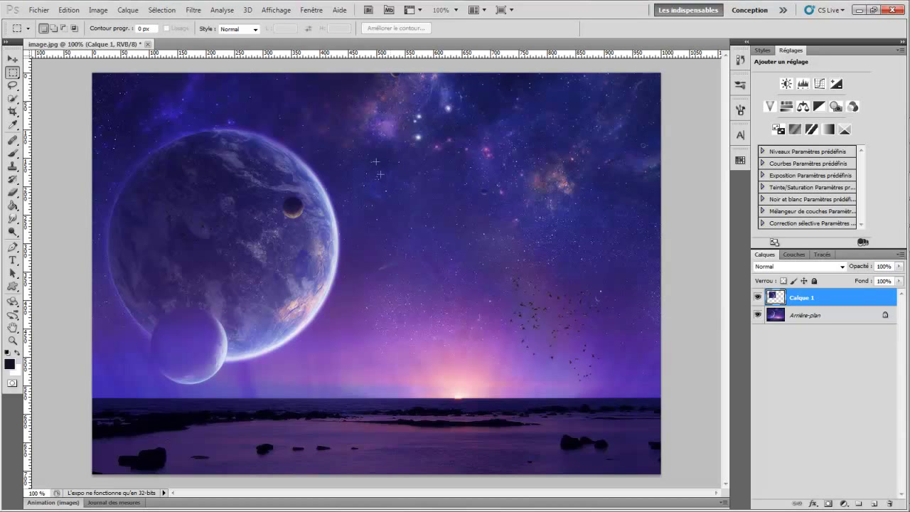
Outline a freehand Lasso selection in the sky between the planet and the birds, reaching down to the sunset, and deselect it
click(12, 85)
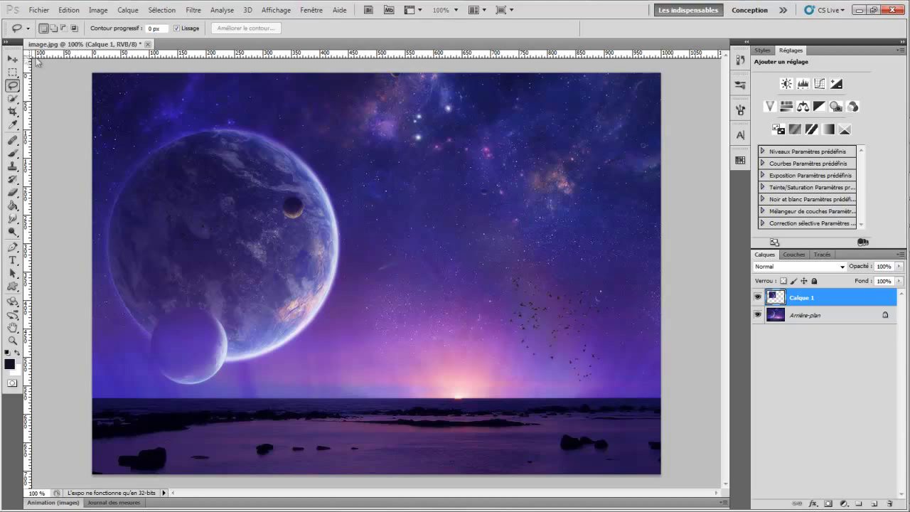
click(13, 72)
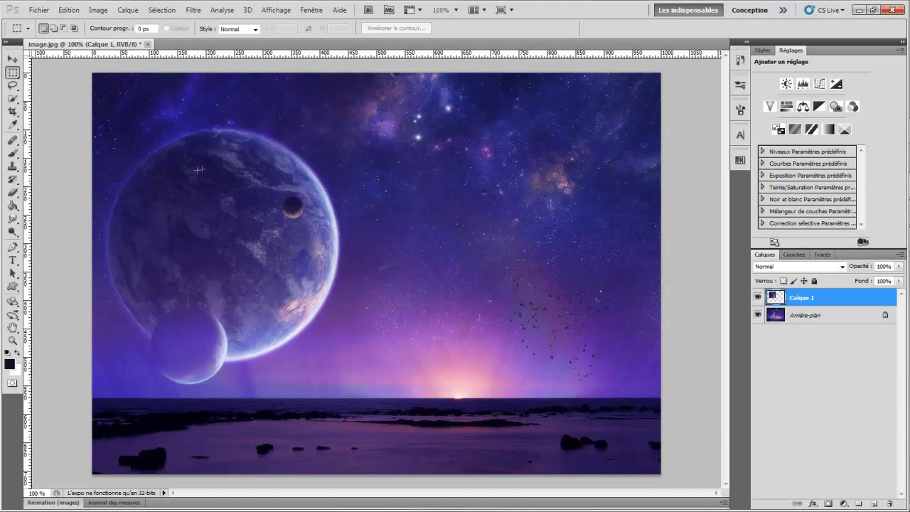
mouse_move(422, 293)
mouse_down()
mouse_move(455, 324)
mouse_move(492, 391)
mouse_move(528, 355)
mouse_move(378, 297)
mouse_move(355, 223)
mouse_move(534, 209)
mouse_move(584, 223)
mouse_move(390, 224)
mouse_move(481, 370)
mouse_move(534, 283)
mouse_move(367, 222)
mouse_move(376, 249)
mouse_up()
click(13, 86)
click(489, 241)
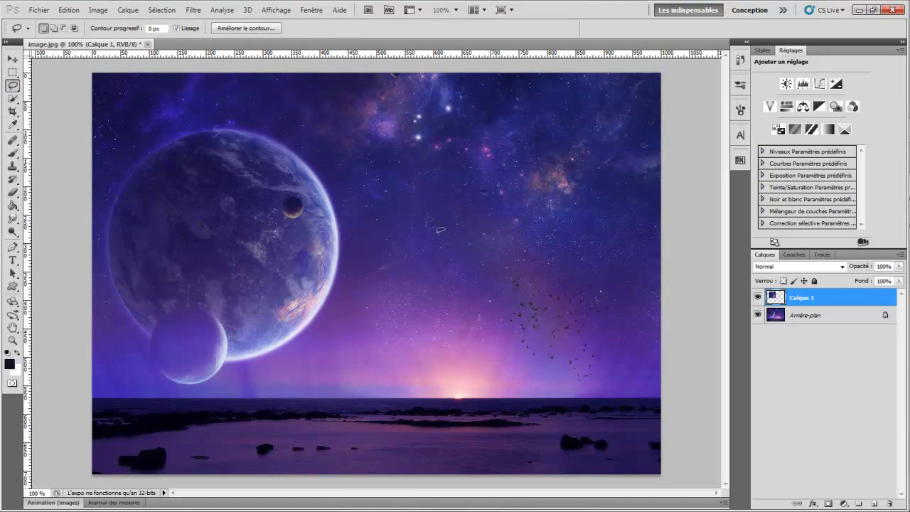
mouse_move(467, 104)
mouse_down()
mouse_move(420, 108)
mouse_move(448, 229)
mouse_move(385, 259)
mouse_move(399, 366)
mouse_move(467, 382)
mouse_move(572, 221)
mouse_move(514, 169)
mouse_move(502, 126)
mouse_move(534, 99)
mouse_move(467, 101)
mouse_up()
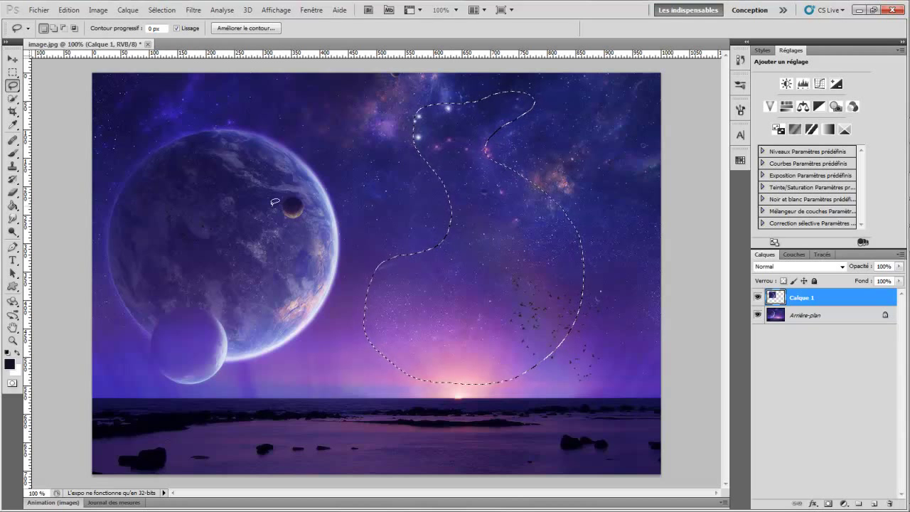
key(ctrl+d)
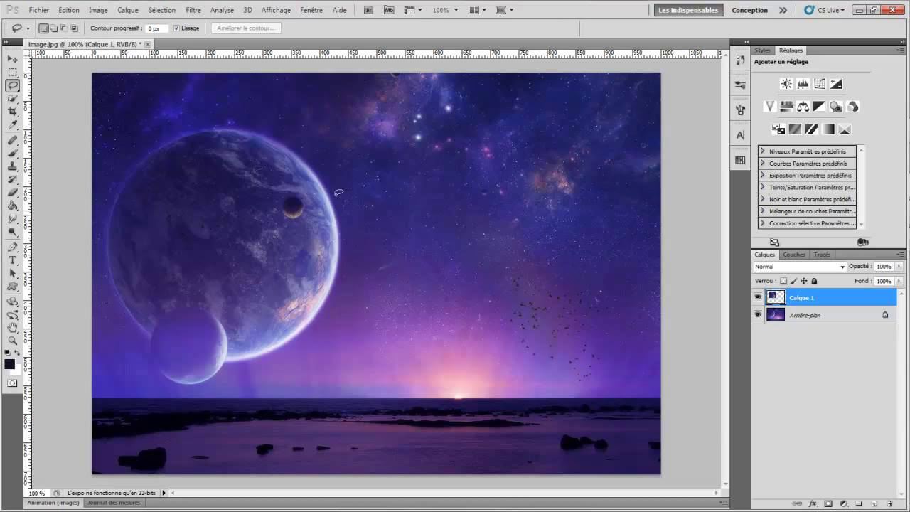
Delete the layer Calque 1 and extend a Quick Selection from the starry sky over the sea and planets until the whole picture is selected
click(13, 98)
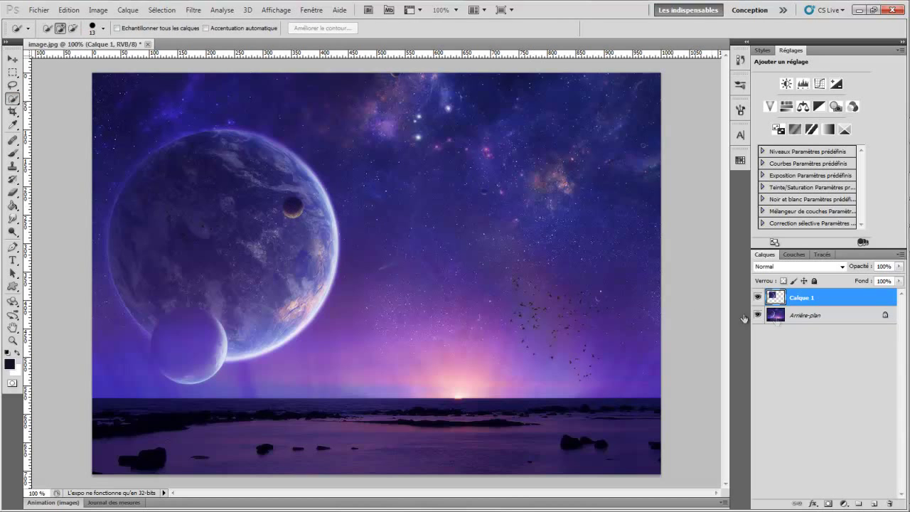
key(Delete)
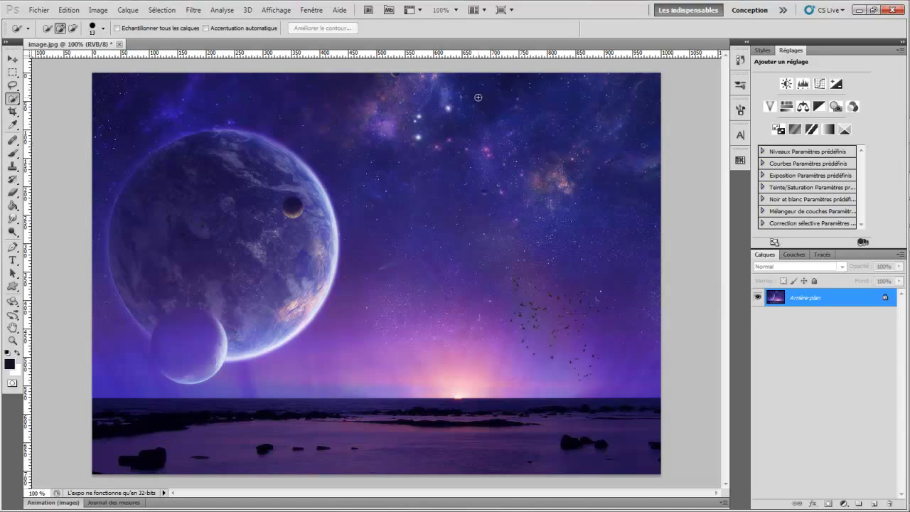
drag(470, 94, 528, 125)
mouse_move(568, 218)
mouse_down()
mouse_move(604, 281)
mouse_move(585, 332)
mouse_move(594, 373)
mouse_move(571, 396)
mouse_move(576, 381)
mouse_move(521, 379)
mouse_move(554, 381)
mouse_move(545, 410)
mouse_move(578, 442)
mouse_up()
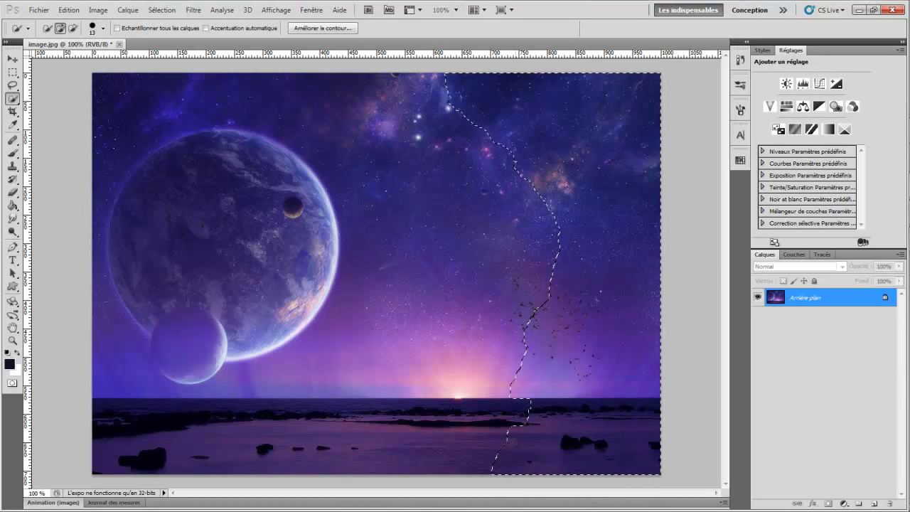
mouse_move(425, 449)
mouse_down()
mouse_move(359, 446)
mouse_move(345, 427)
mouse_move(307, 443)
mouse_up()
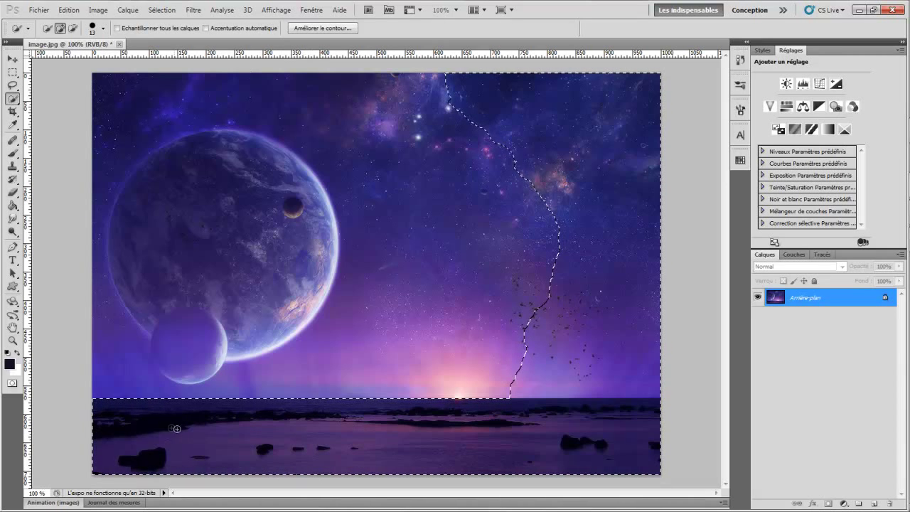
drag(430, 375, 400, 317)
mouse_move(374, 404)
mouse_down()
mouse_move(334, 270)
mouse_move(294, 204)
mouse_move(245, 231)
mouse_up()
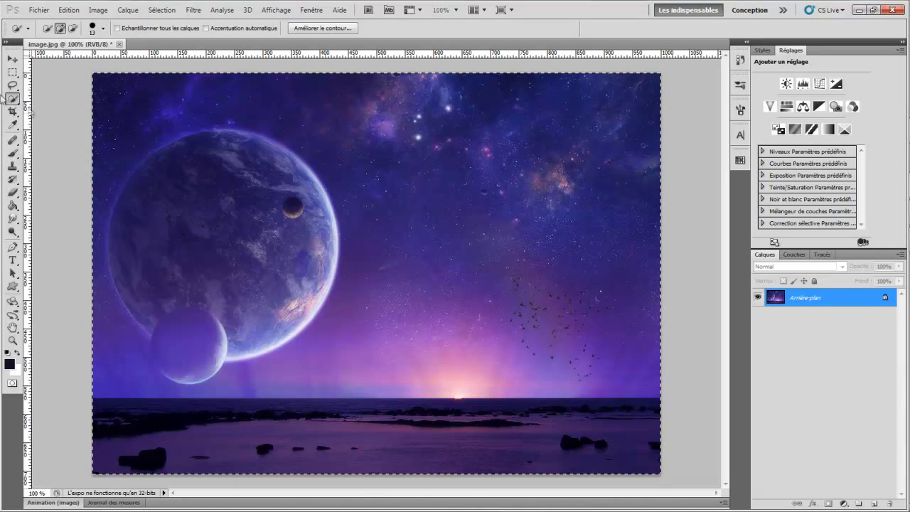
Replace the selection by sampling similar-coloured areas of the sky, planets and sunset with the Magic Wand at tolerance 32
click(13, 99)
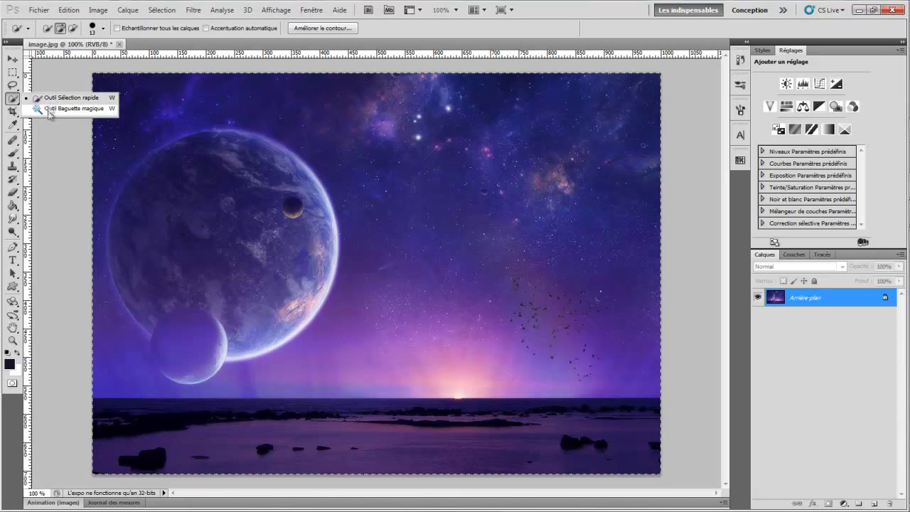
click(12, 103)
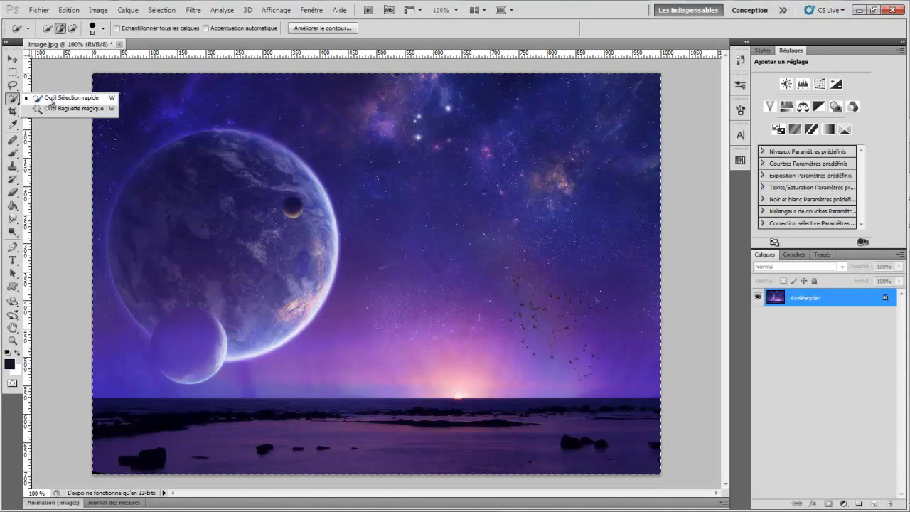
click(67, 108)
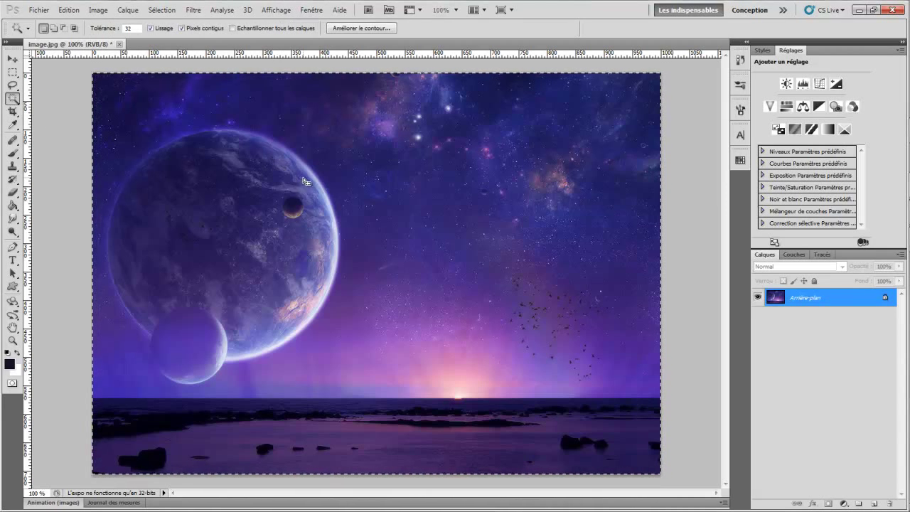
click(597, 222)
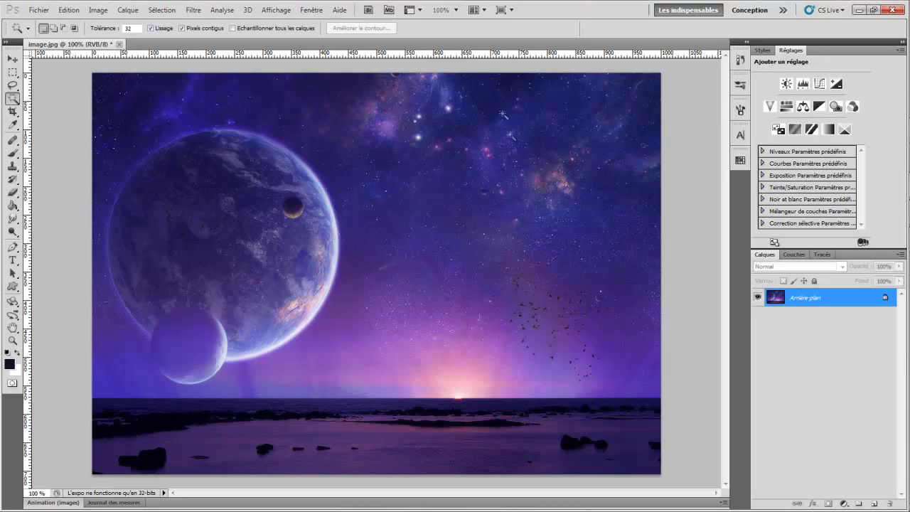
click(511, 79)
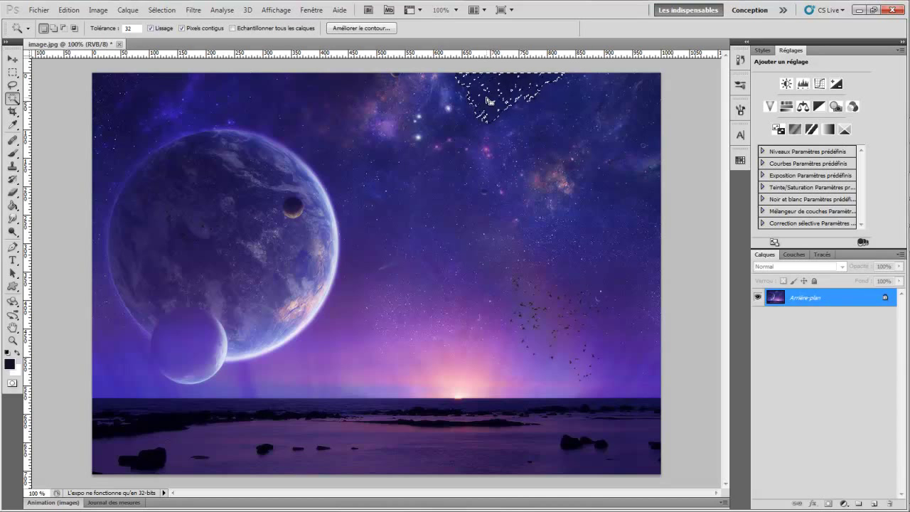
click(600, 145)
click(223, 203)
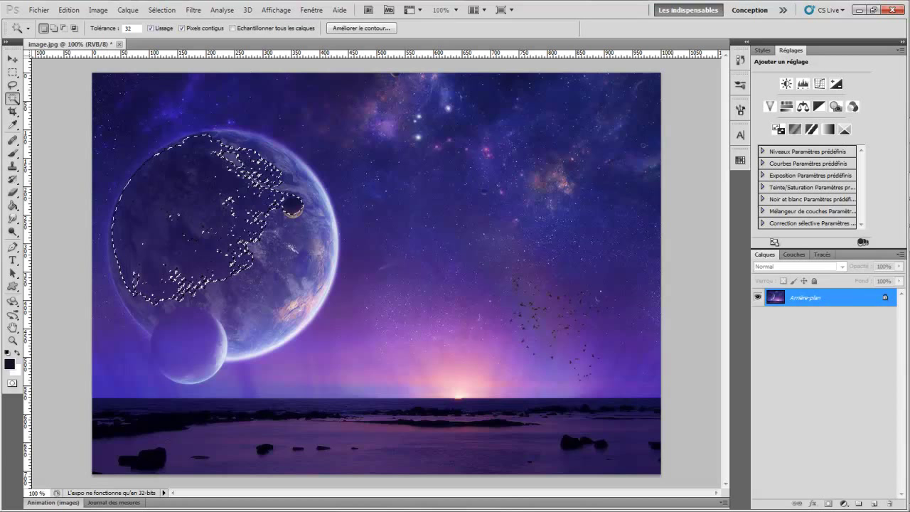
click(322, 310)
click(412, 345)
click(560, 307)
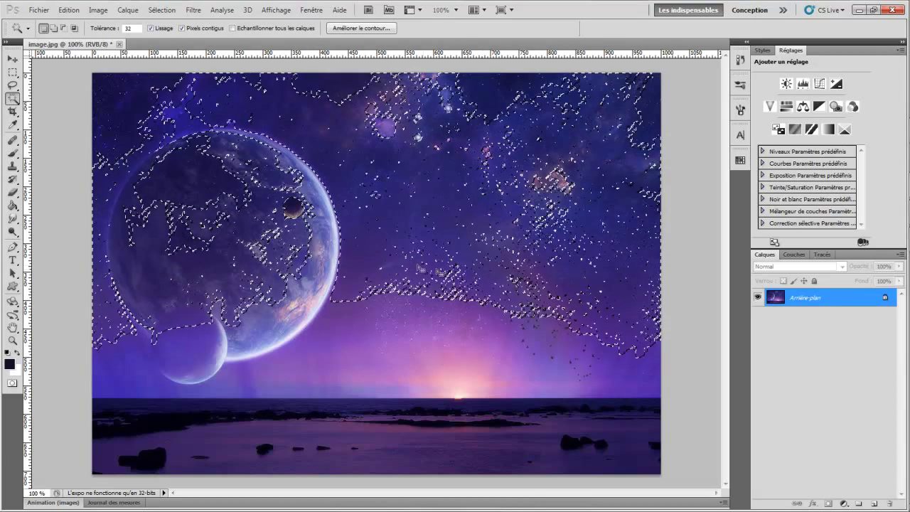
click(237, 359)
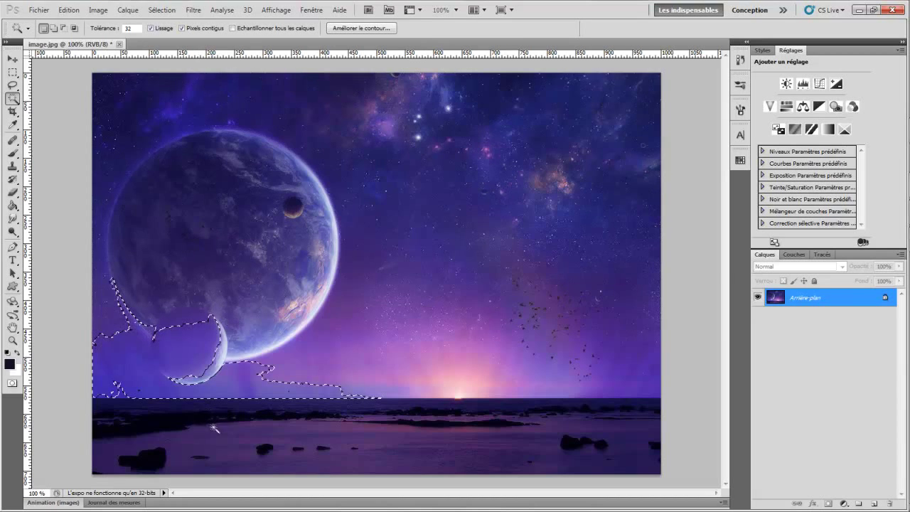
click(370, 295)
click(416, 371)
click(455, 389)
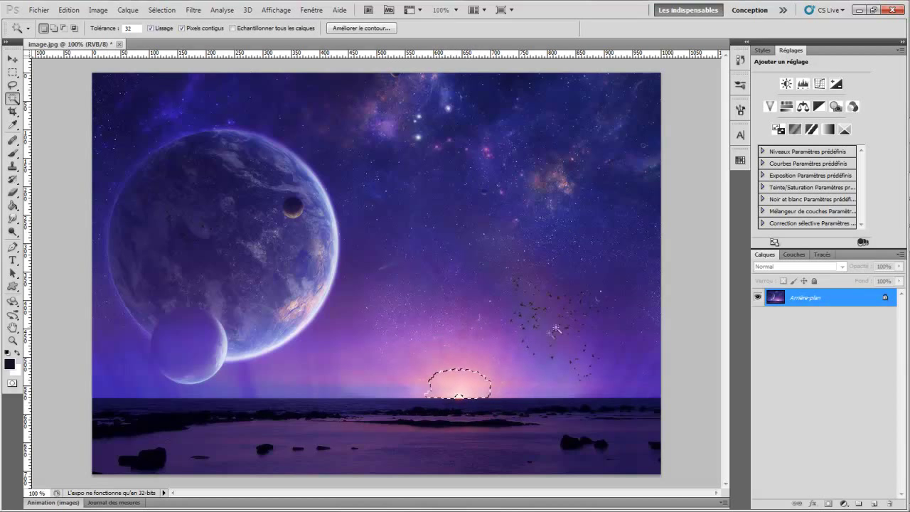
click(411, 258)
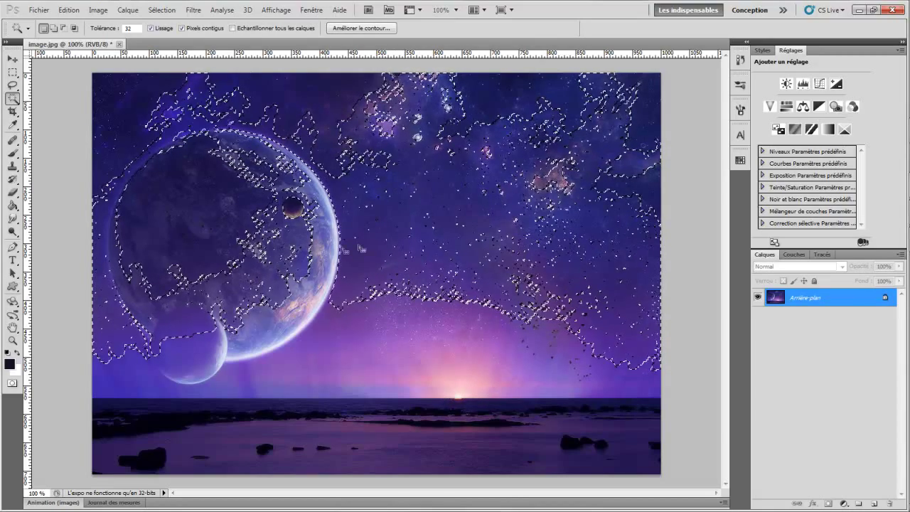
click(228, 212)
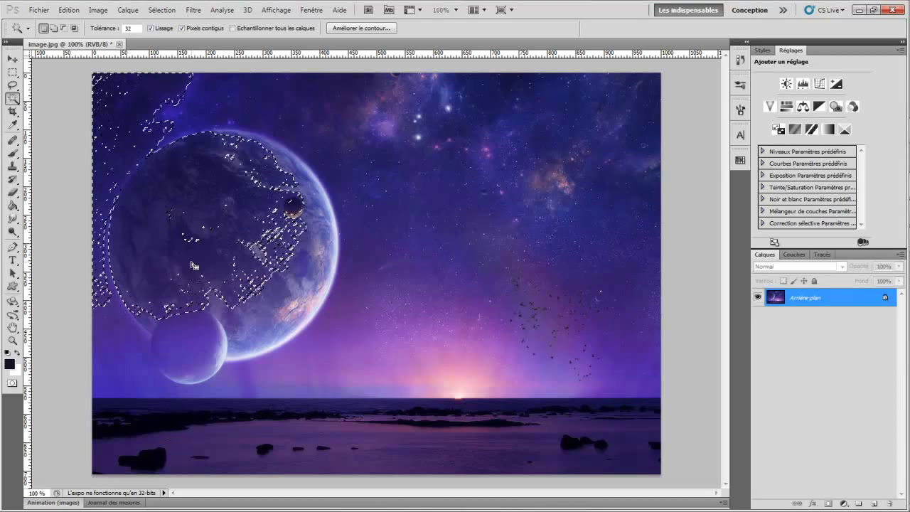
Clear the selection and crop the image to an area about 480 px wide, from the planet to the sunset, above the horizon
click(13, 113)
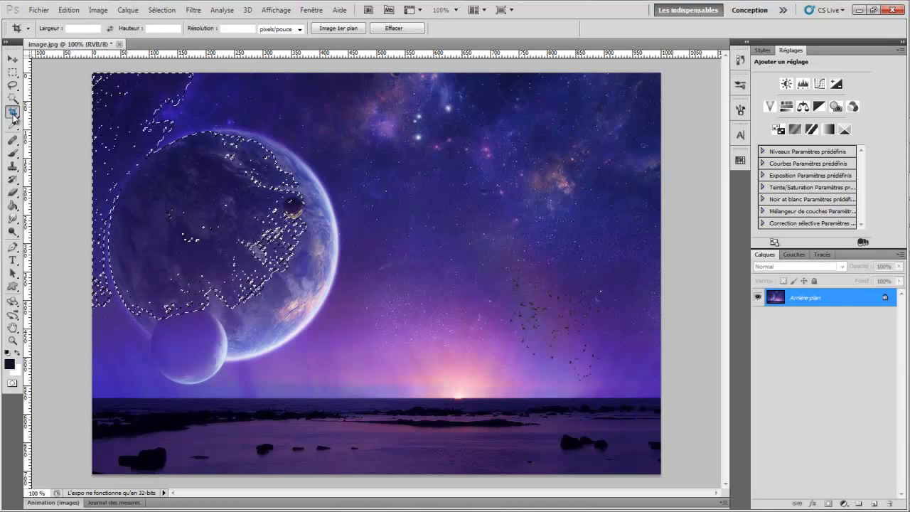
key(ctrl+d)
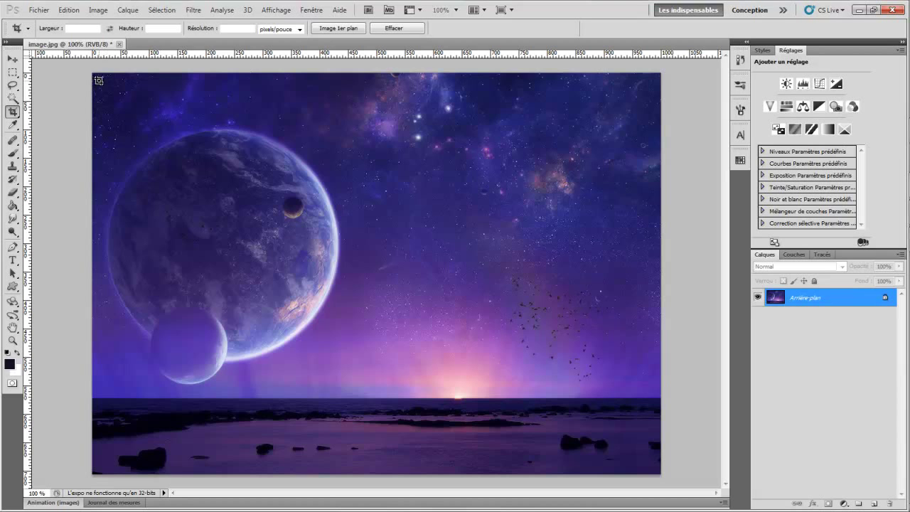
drag(104, 82, 352, 313)
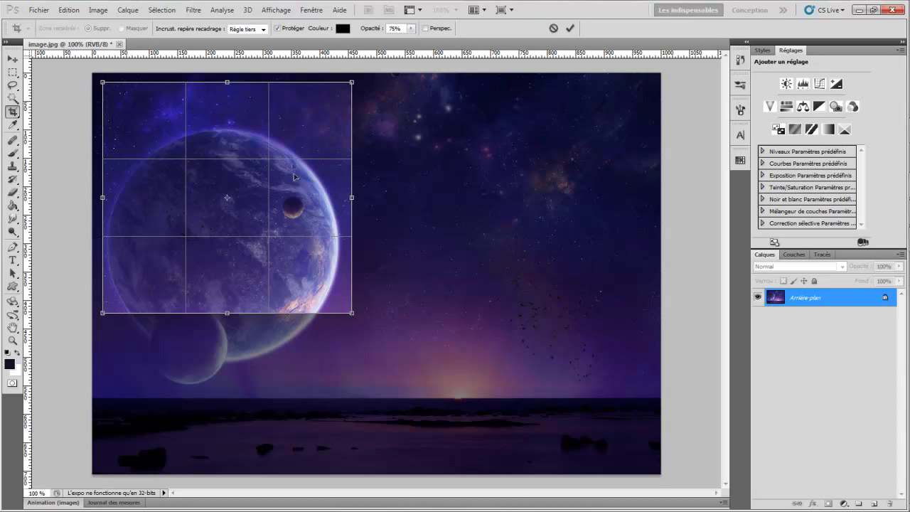
drag(265, 188, 356, 233)
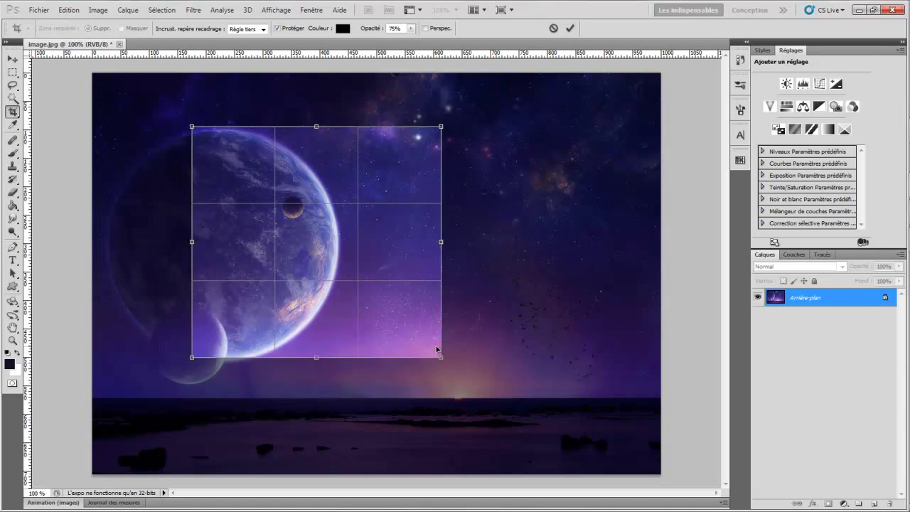
drag(441, 357, 427, 372)
right_click(356, 232)
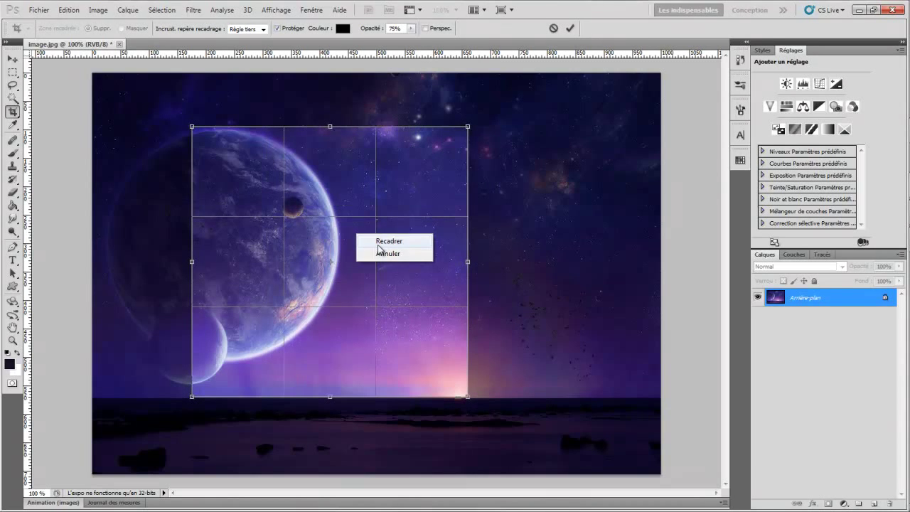
click(387, 241)
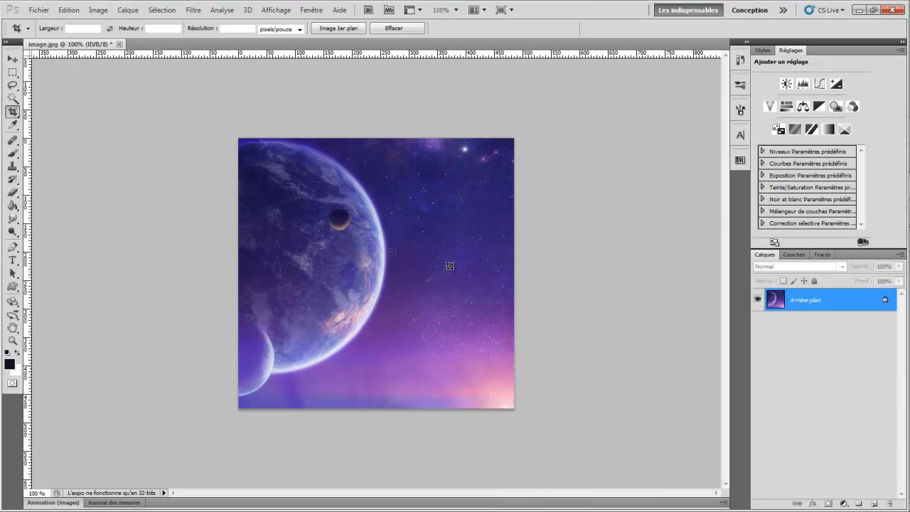
Sample foreground and background colours with the Eyedropper from the sky, the sunset and the planet's bright clouds, swapping the two colours once
click(12, 124)
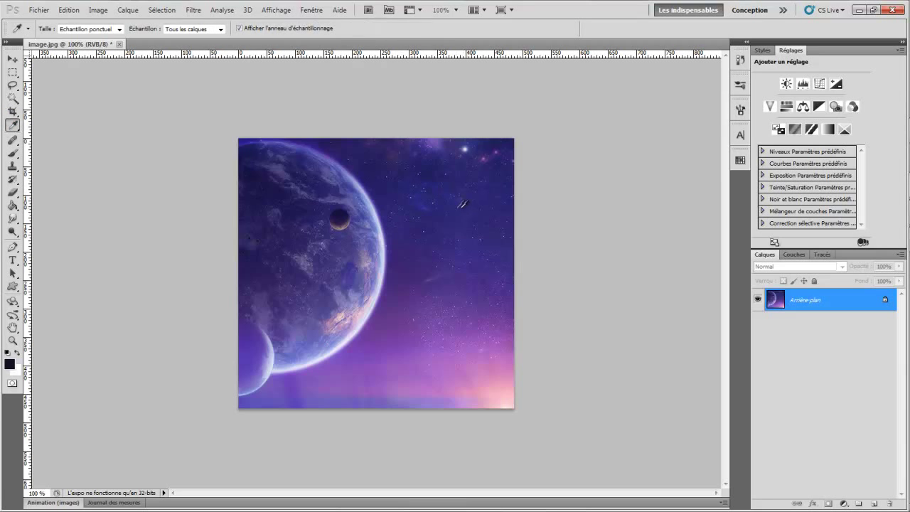
alt+click(454, 173)
click(463, 188)
key(x)
alt+click(409, 252)
click(443, 408)
click(468, 205)
click(333, 317)
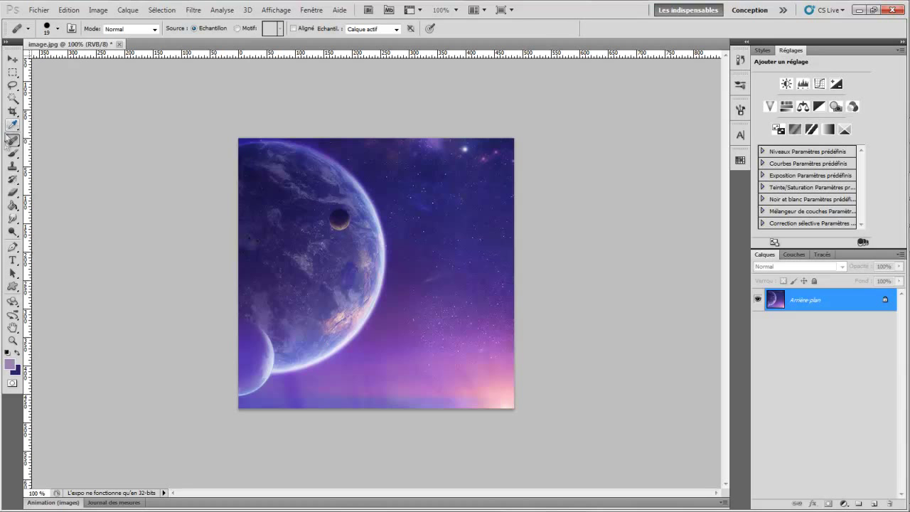
Remove the small dark moon in front of the large planet with the content-aware Spot Healing Brush at 30 px
click(13, 140)
click(42, 140)
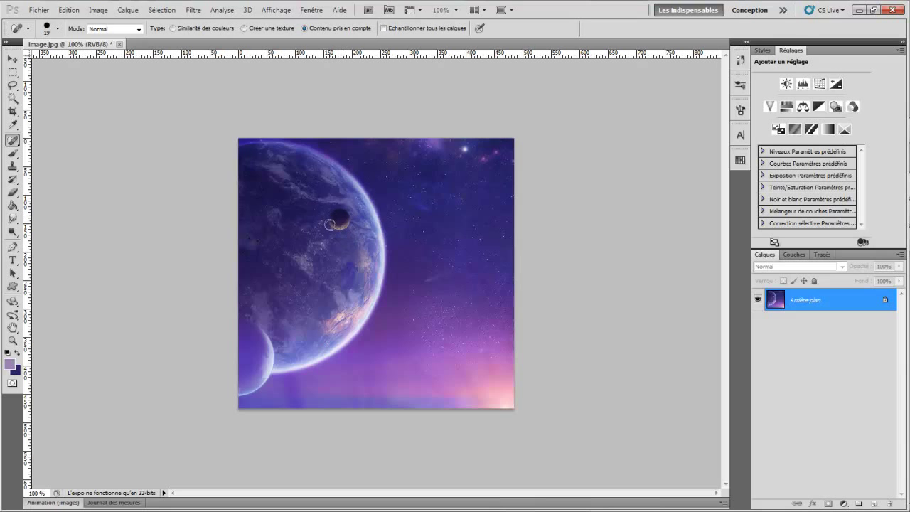
drag(336, 228, 356, 224)
click(58, 29)
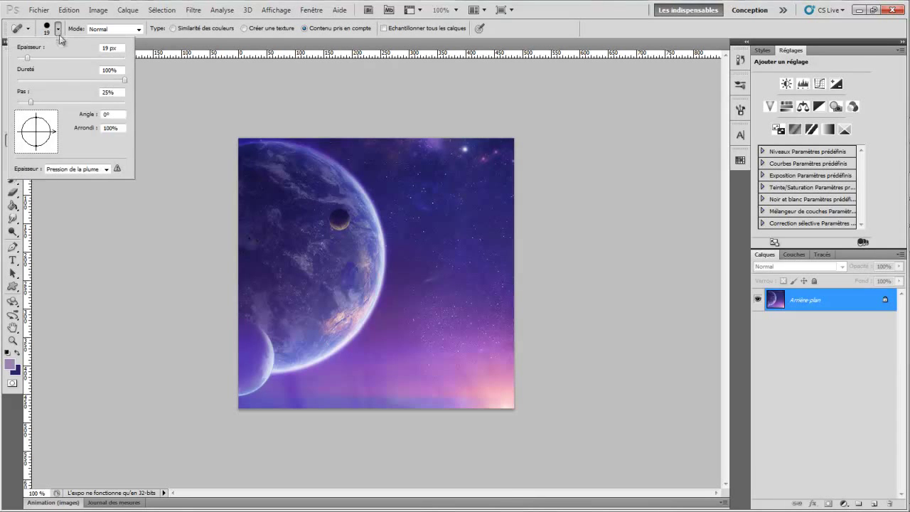
drag(29, 62, 33, 59)
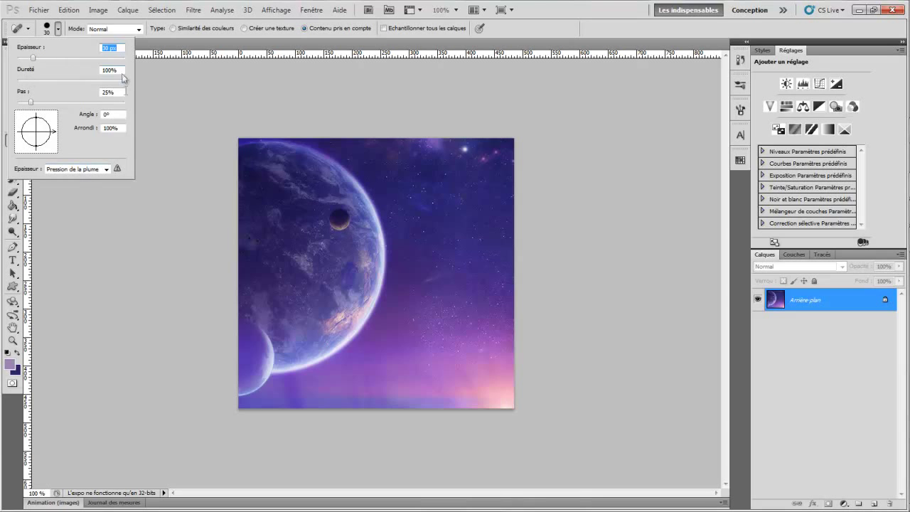
click(331, 209)
mouse_move(331, 208)
mouse_down()
mouse_move(334, 221)
mouse_move(339, 210)
mouse_move(347, 219)
mouse_move(338, 224)
mouse_up()
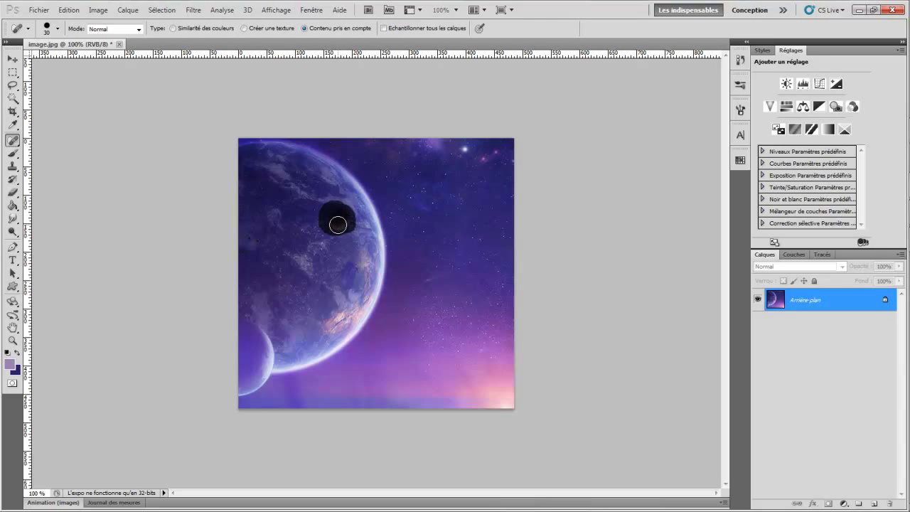
drag(337, 225, 338, 224)
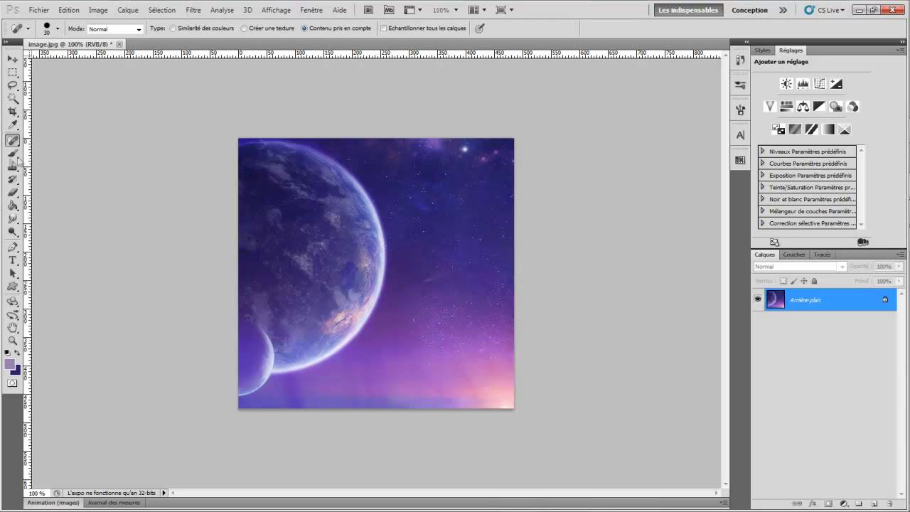
Heal away the bright stars and the purple glow along the upper edge of the sky, plus the nearby sky beside the planet
drag(455, 149, 494, 154)
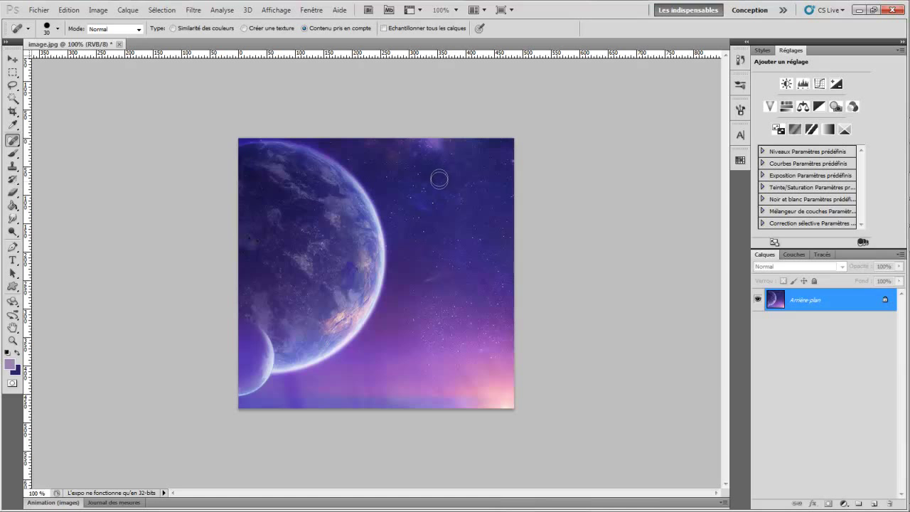
drag(425, 199, 444, 222)
drag(443, 159, 425, 130)
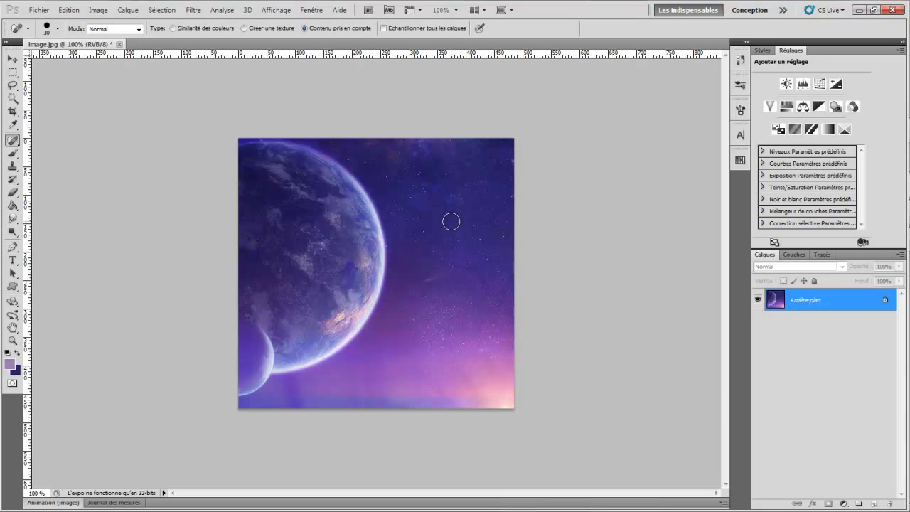
drag(450, 215, 423, 131)
Patch a small rounded area of the starry sky beside the planet with the Patch tool, deselect it, and return to the Spot Healing Brush
right_click(15, 145)
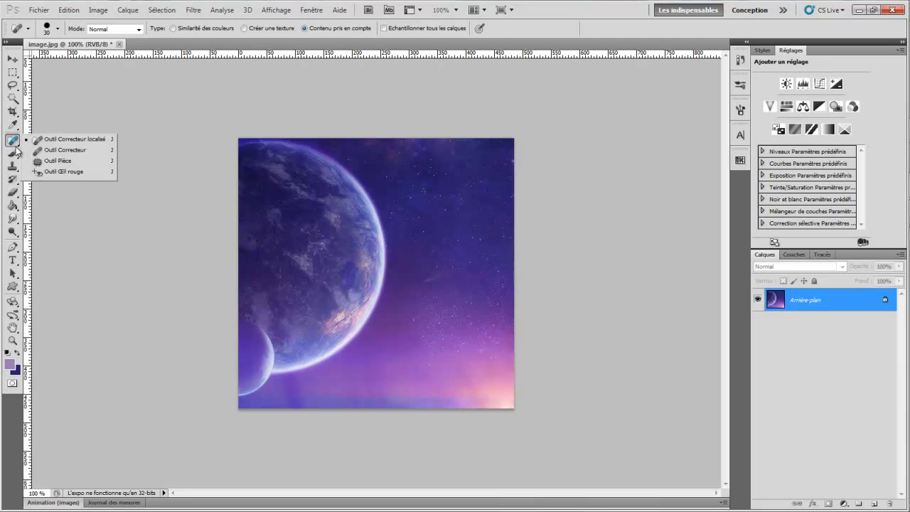
click(64, 164)
mouse_move(458, 192)
mouse_down()
mouse_move(430, 215)
mouse_move(466, 198)
mouse_move(479, 272)
mouse_move(435, 261)
mouse_move(474, 270)
mouse_move(448, 301)
mouse_move(426, 294)
mouse_move(459, 290)
mouse_move(478, 270)
mouse_up()
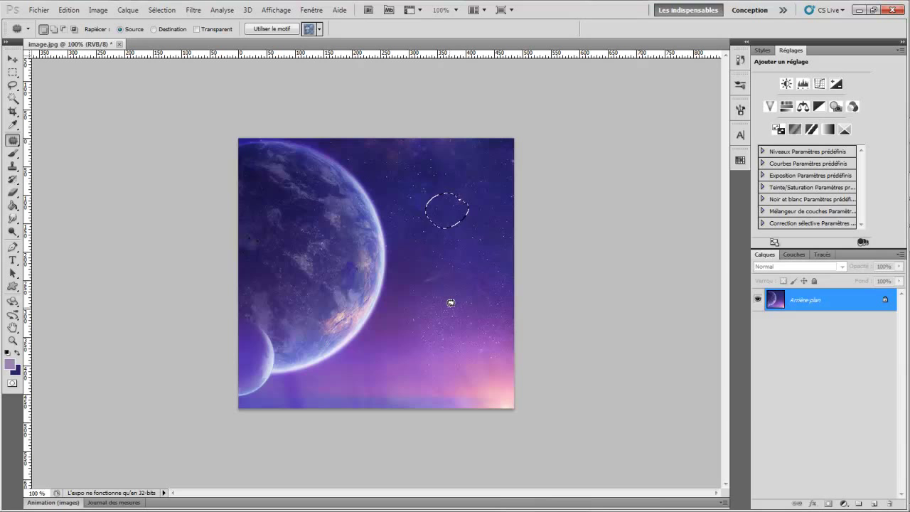
key(ctrl+d)
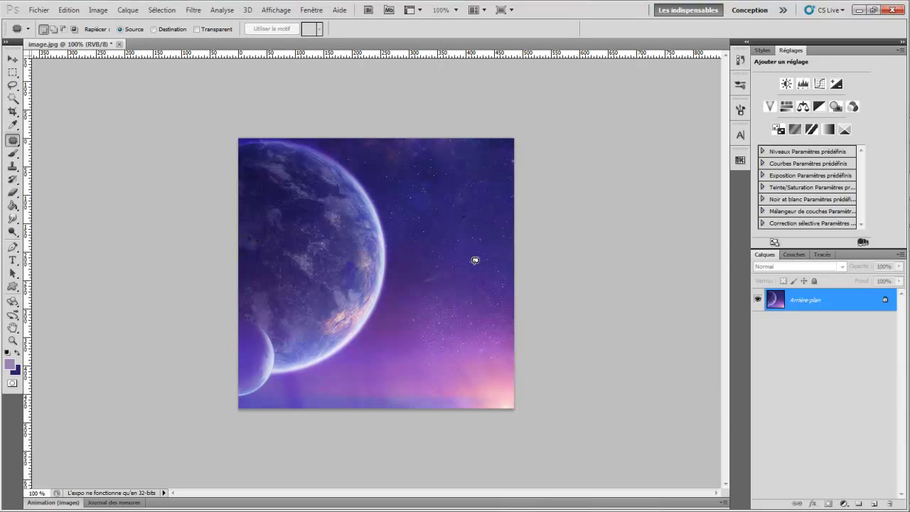
right_click(13, 140)
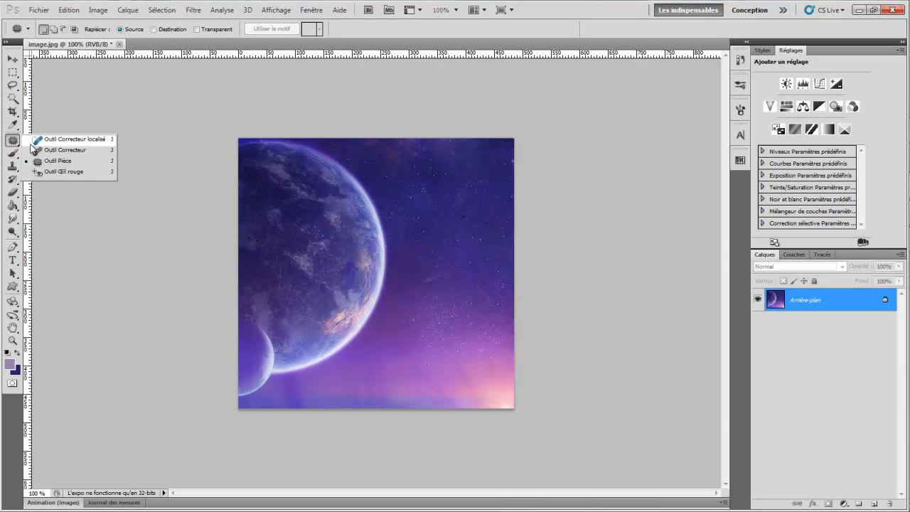
click(60, 142)
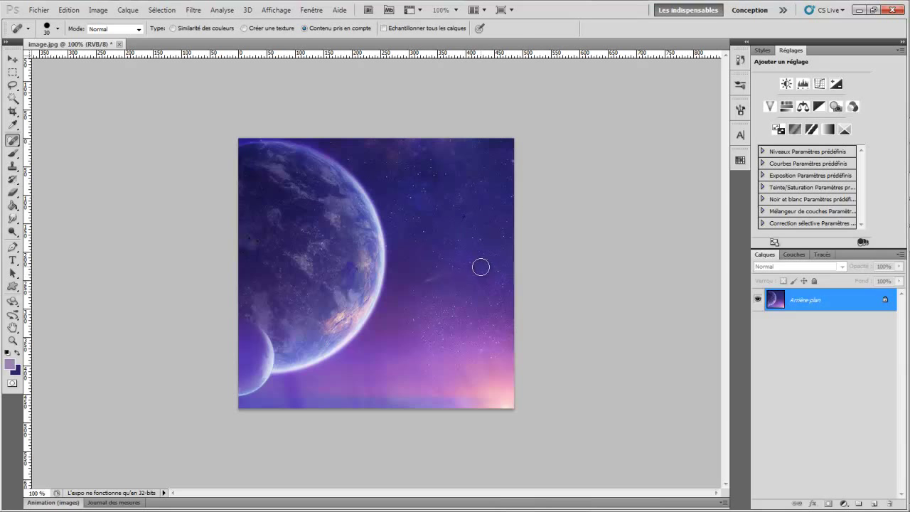
Paint freehand loops across the planet and sky with a soft 16 px Brush in the foreground colour, and undo the painting
click(14, 154)
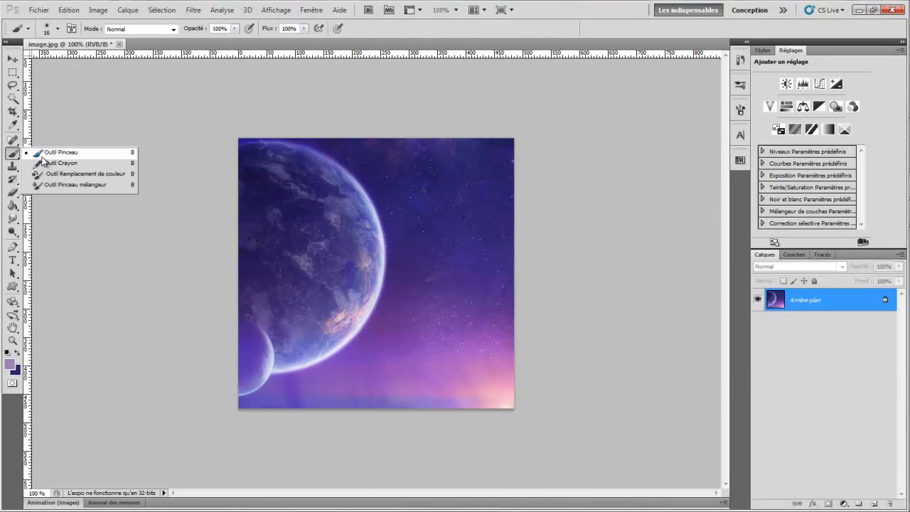
click(41, 165)
right_click(15, 152)
click(34, 153)
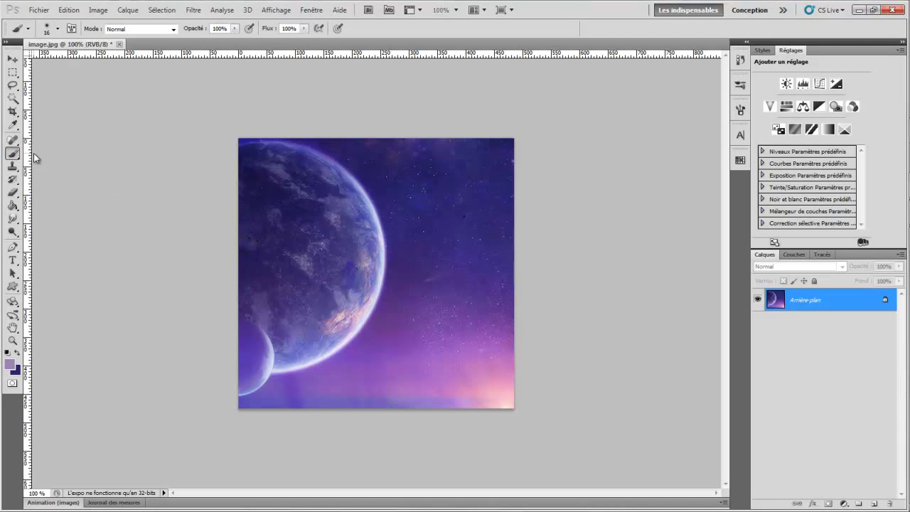
click(58, 28)
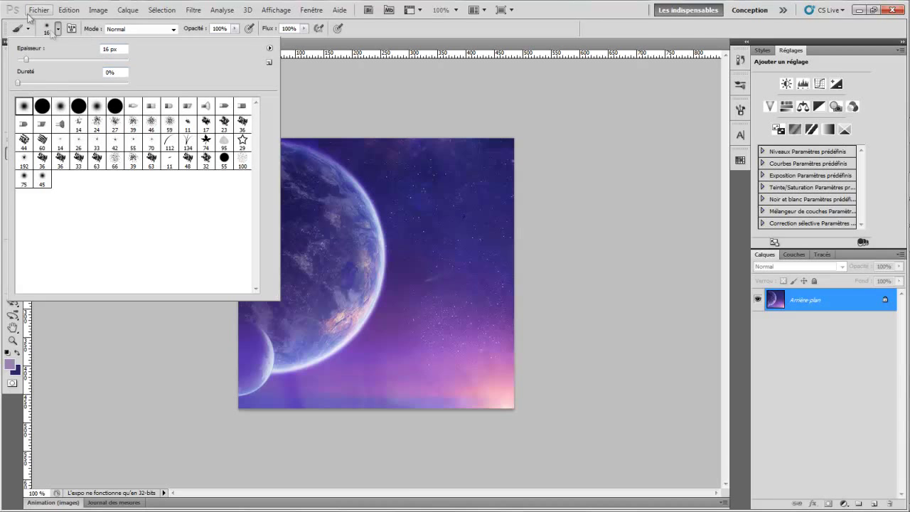
mouse_move(440, 212)
mouse_down()
mouse_move(419, 269)
mouse_move(324, 308)
mouse_move(394, 230)
mouse_move(503, 302)
mouse_move(410, 241)
mouse_move(390, 322)
mouse_move(420, 329)
mouse_up()
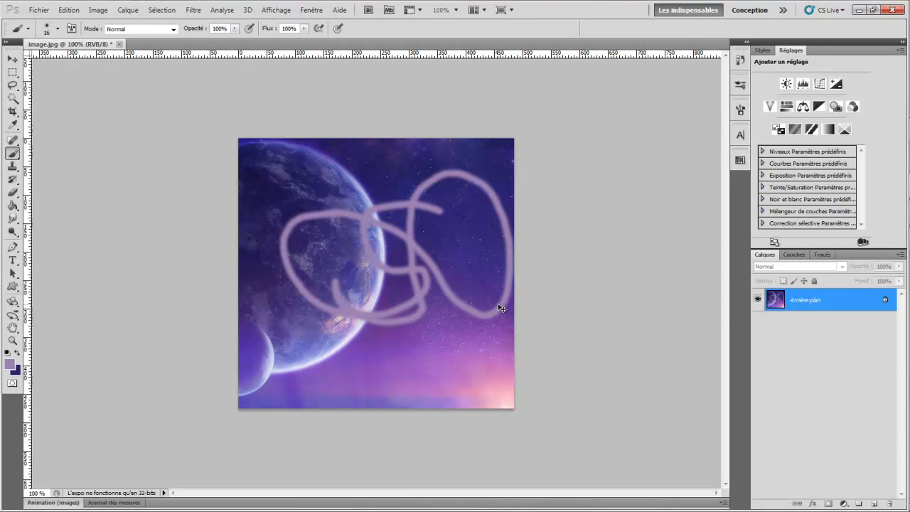
key(ctrl+z)
Erase a diagonal band from a duplicate of the background layer with the 69 px Eraser, hiding the original meanwhile, and merge the two layers
click(17, 167)
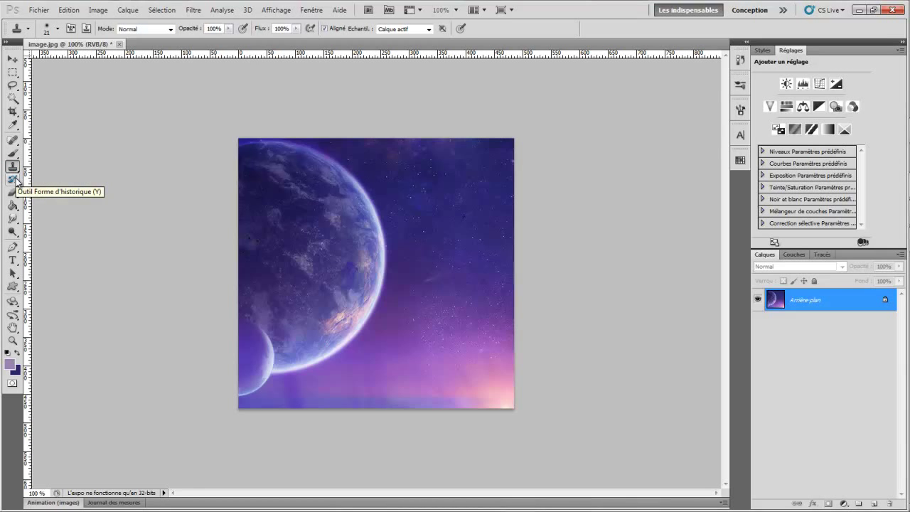
click(13, 192)
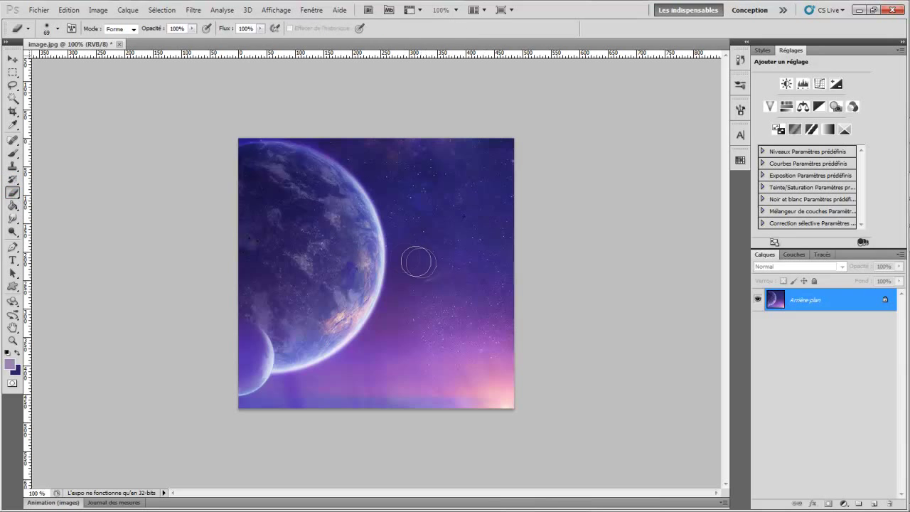
key(ctrl+j)
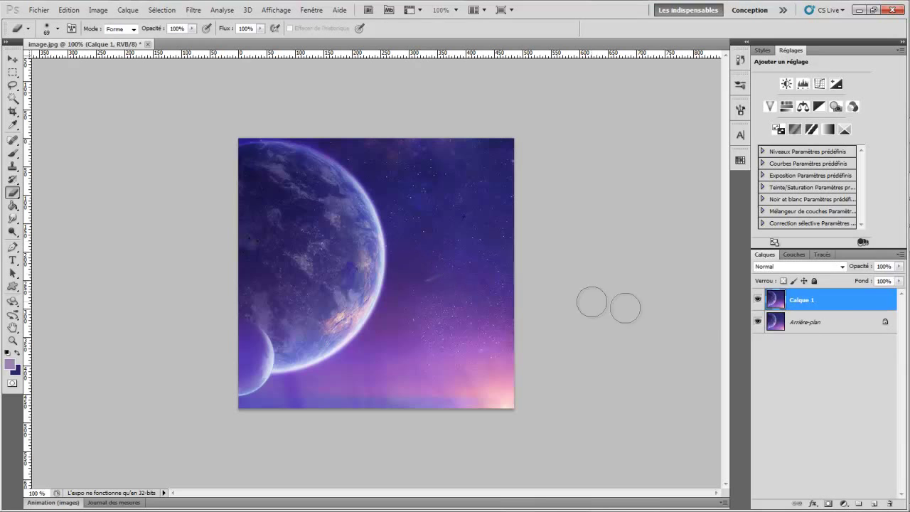
click(786, 323)
click(758, 322)
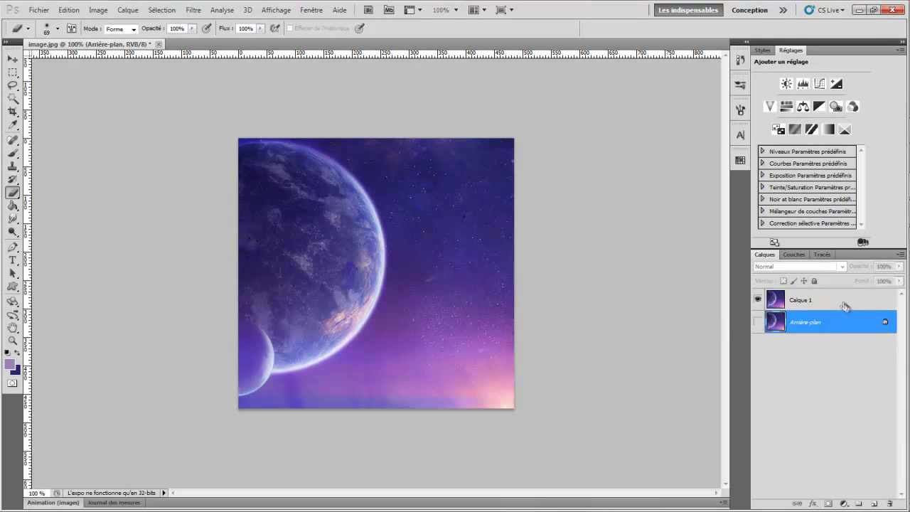
click(817, 299)
drag(471, 205, 341, 333)
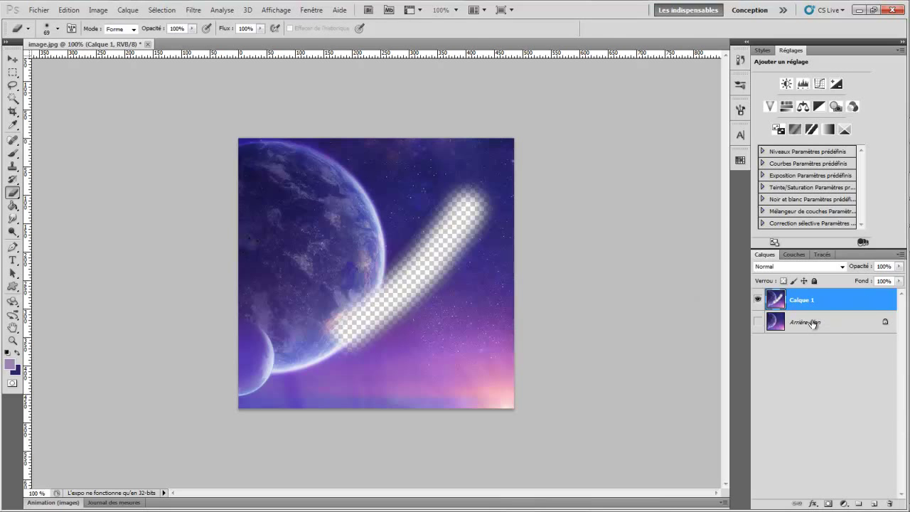
click(758, 322)
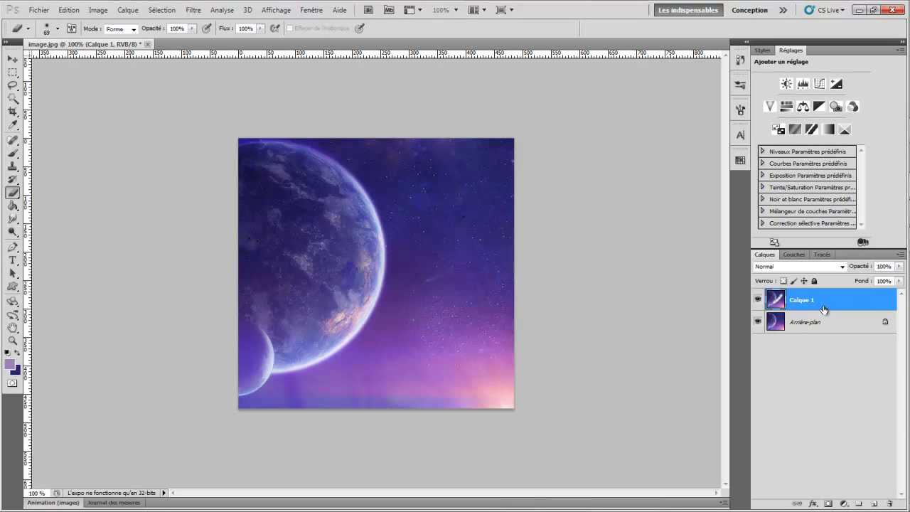
key(ctrl+e)
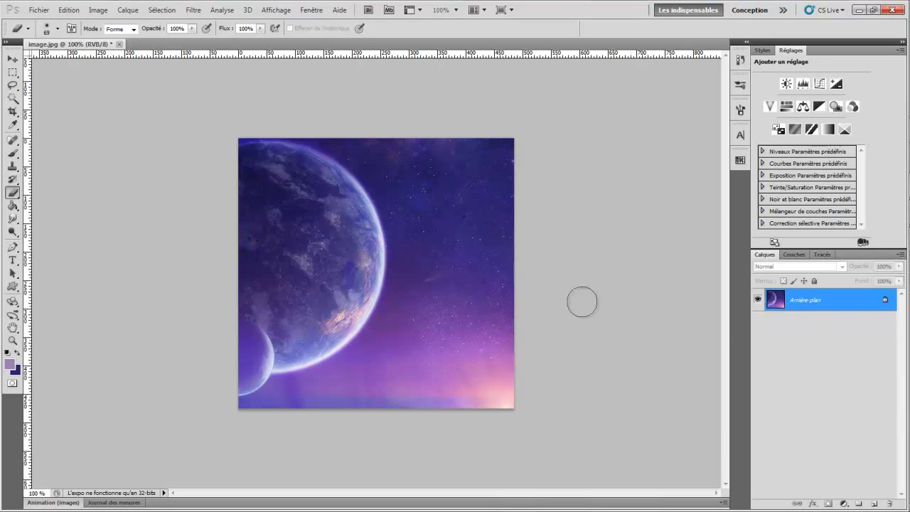
Fill a rectangular selection of about 150 by 130 px over the planet's edge with the foreground colour on a new layer
click(12, 205)
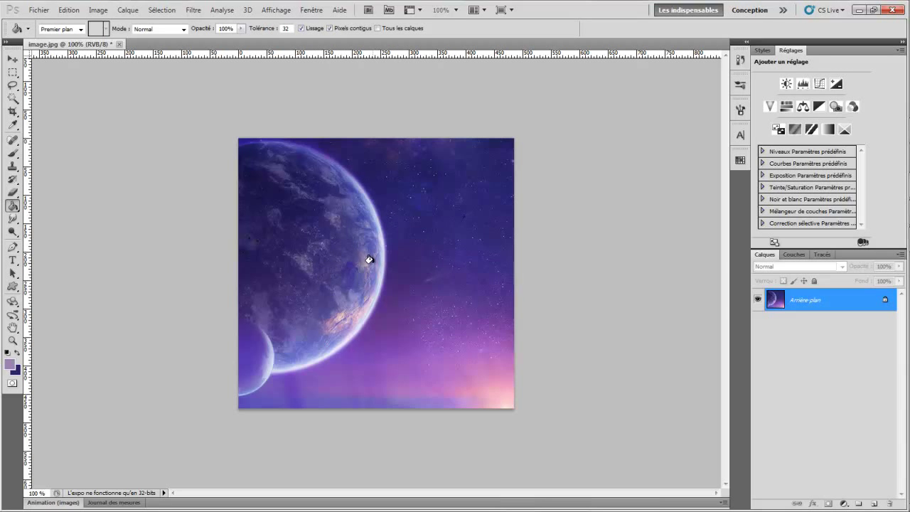
click(12, 73)
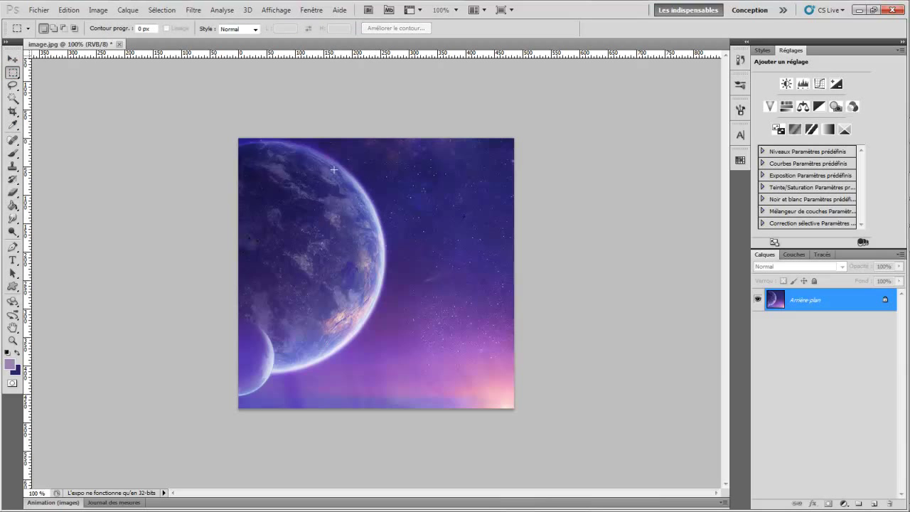
drag(334, 170, 419, 244)
click(873, 504)
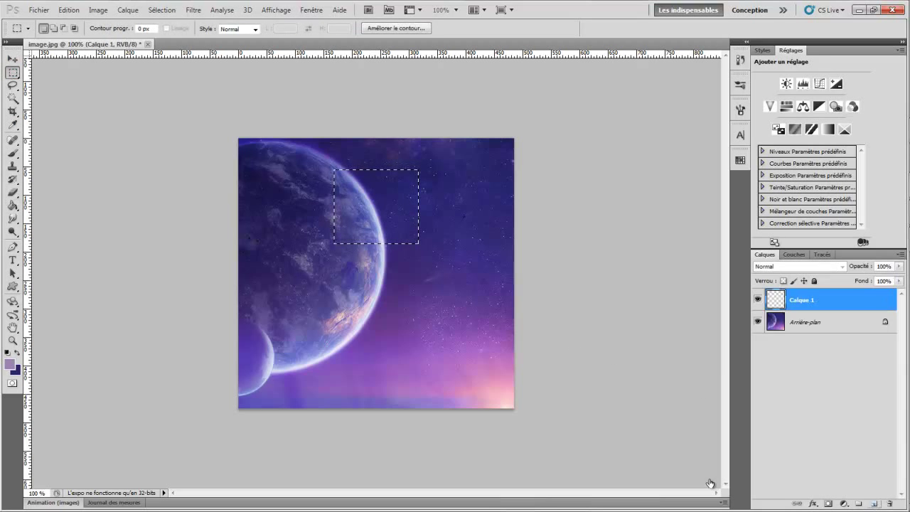
click(13, 205)
click(351, 206)
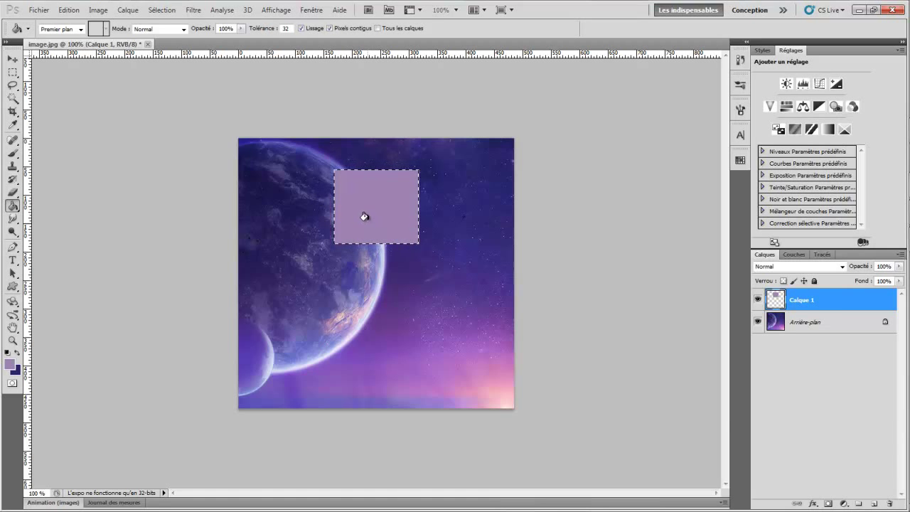
Clear the rectangular selection and delete the filled layer Calque 1
click(795, 325)
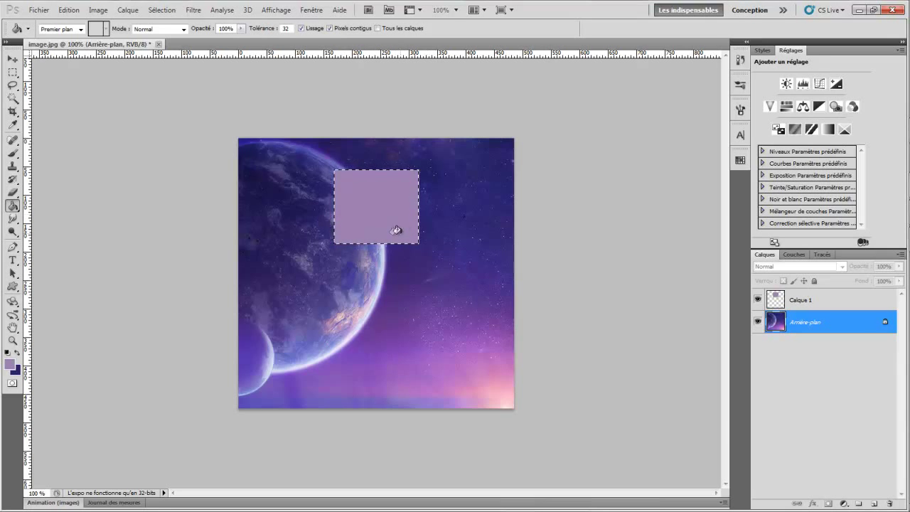
click(823, 303)
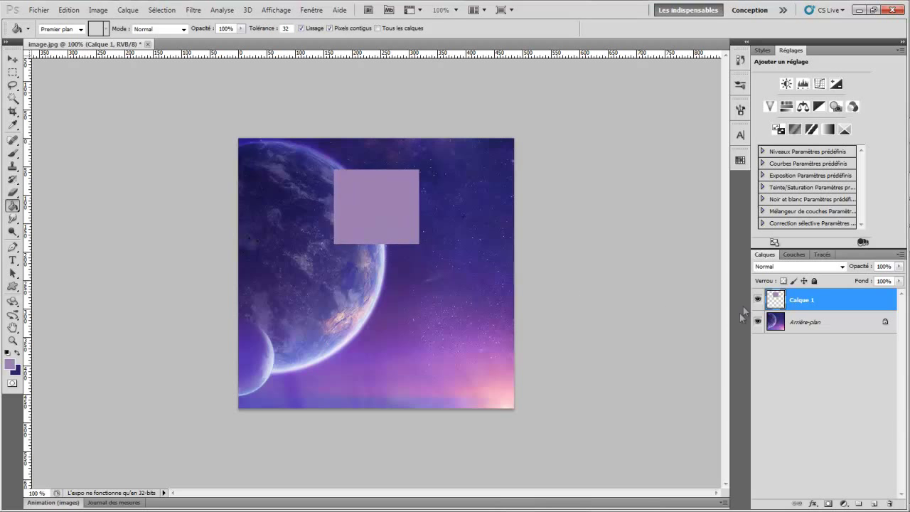
key(Delete)
Set up the Gradient tool in Normal mode with a custom gradient running from red #c34b4b to black
right_click(14, 208)
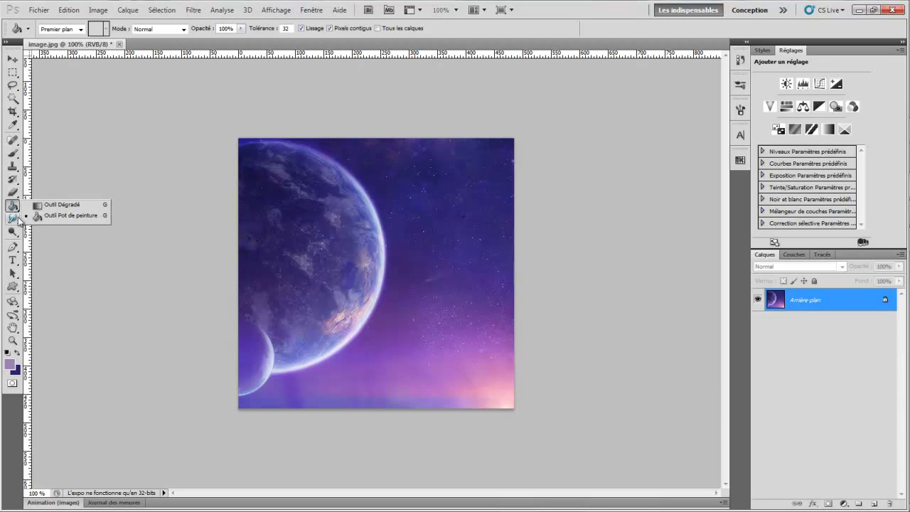
click(63, 206)
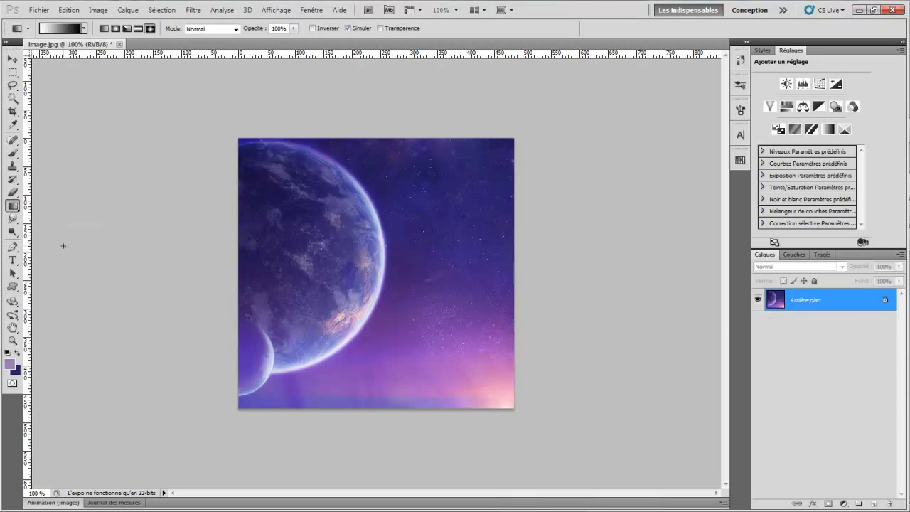
right_click(15, 207)
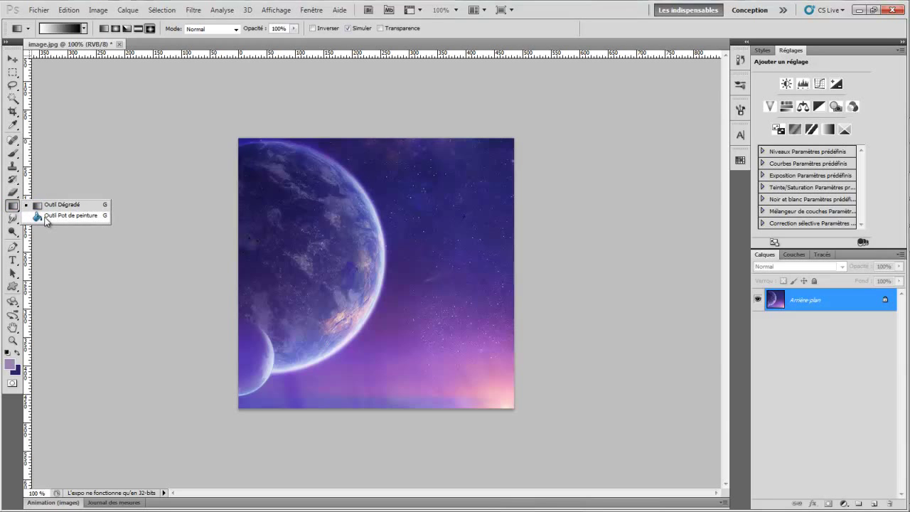
click(46, 209)
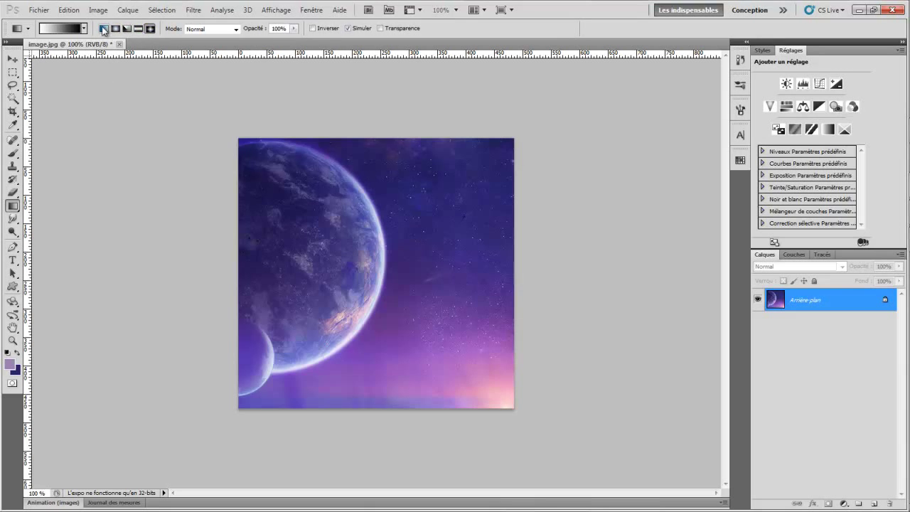
click(204, 30)
click(216, 44)
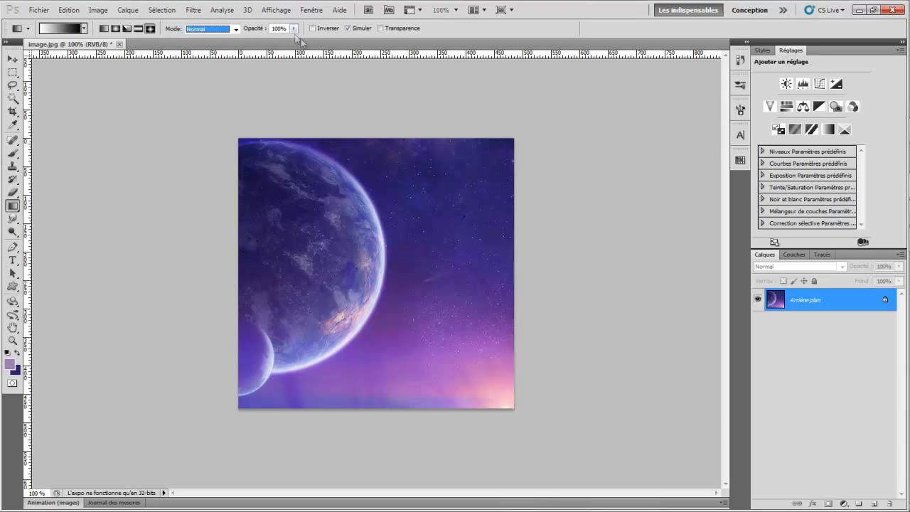
click(64, 29)
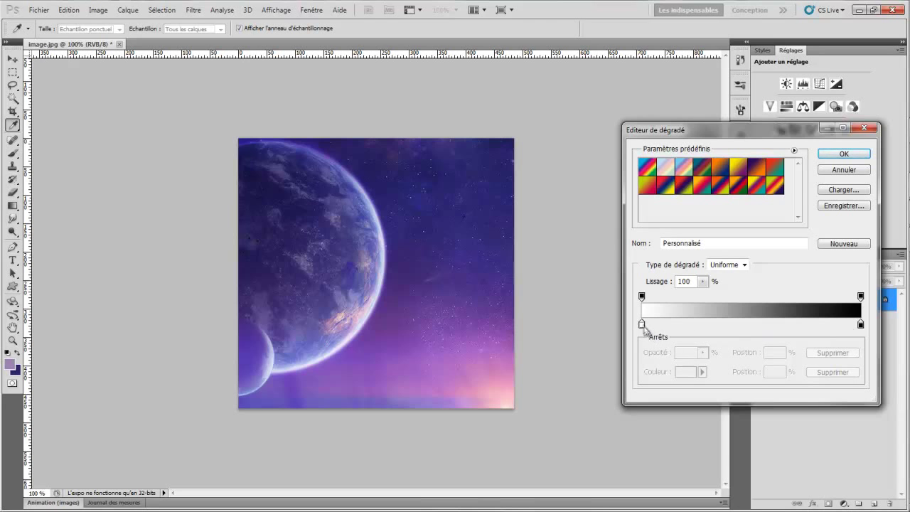
click(643, 325)
click(691, 372)
click(625, 228)
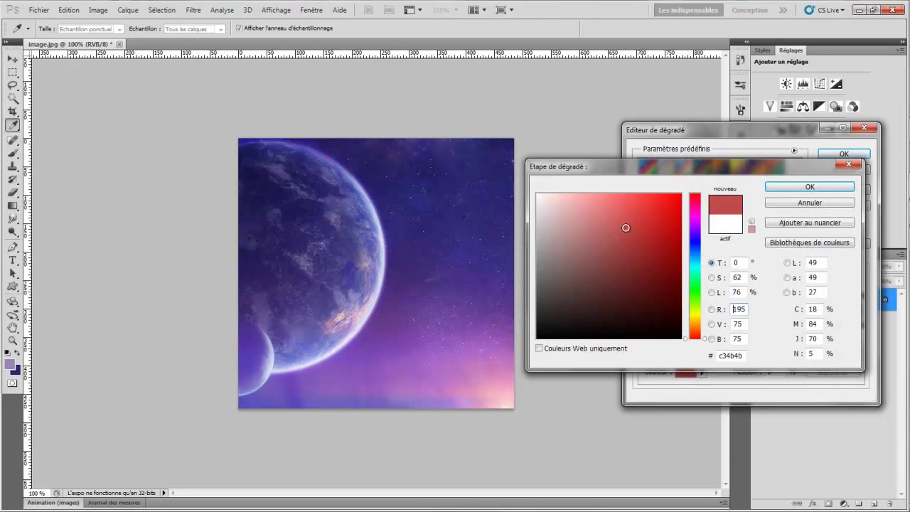
click(826, 186)
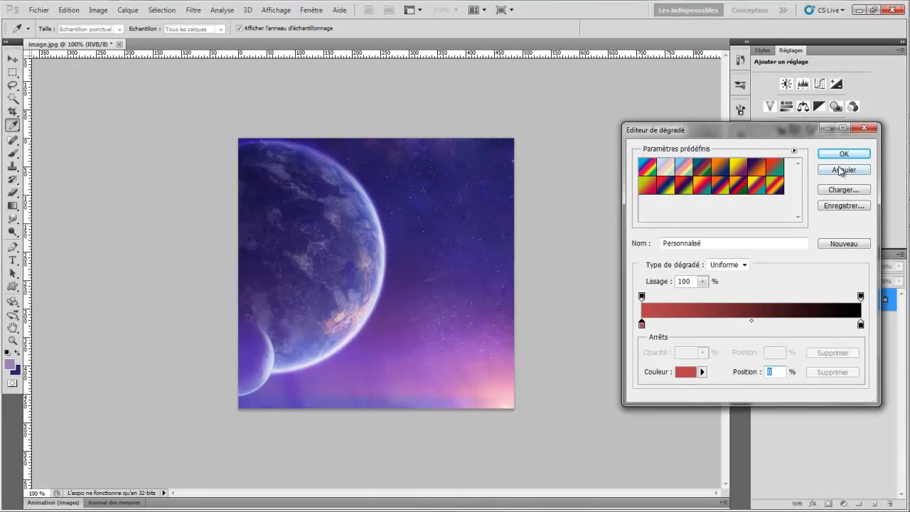
click(841, 156)
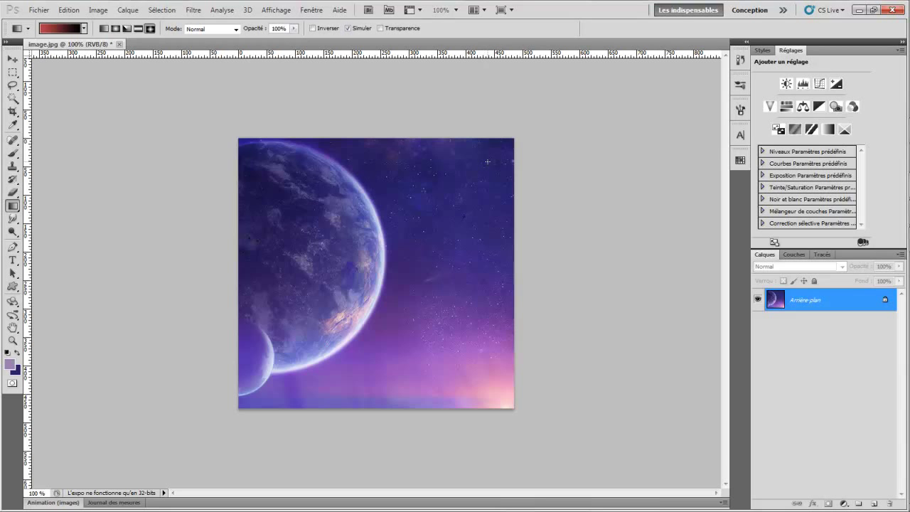
Fill the background layer with a diamond gradient from the image's upper right towards its lower left, undo it and return to the Paint Bucket tool
drag(430, 244, 248, 411)
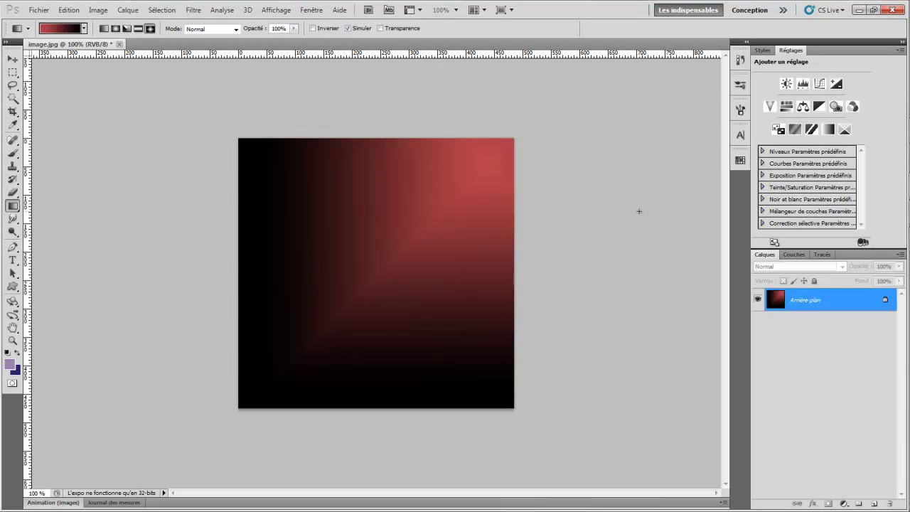
key(alt)
key(ctrl+alt+z)
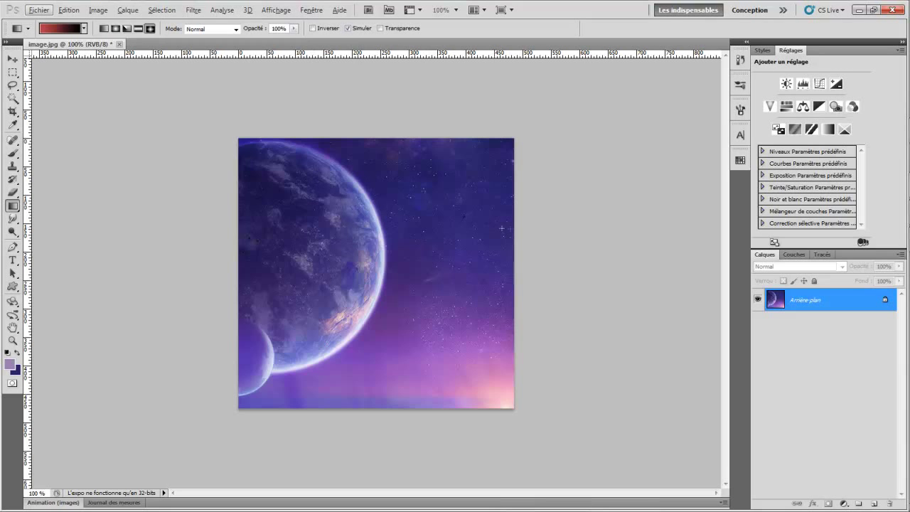
click(13, 205)
click(44, 216)
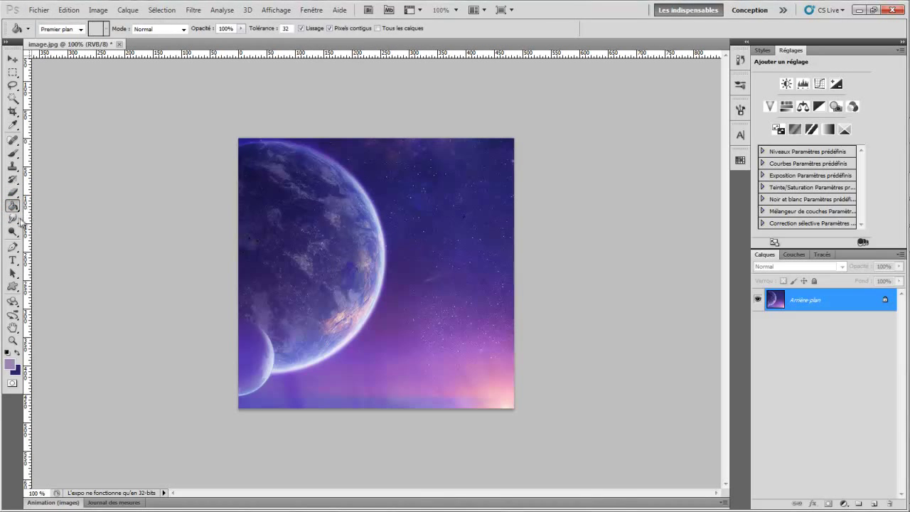
Activate the Smudge tool, set its brush size to 54 px and review the brush tip settings
click(13, 219)
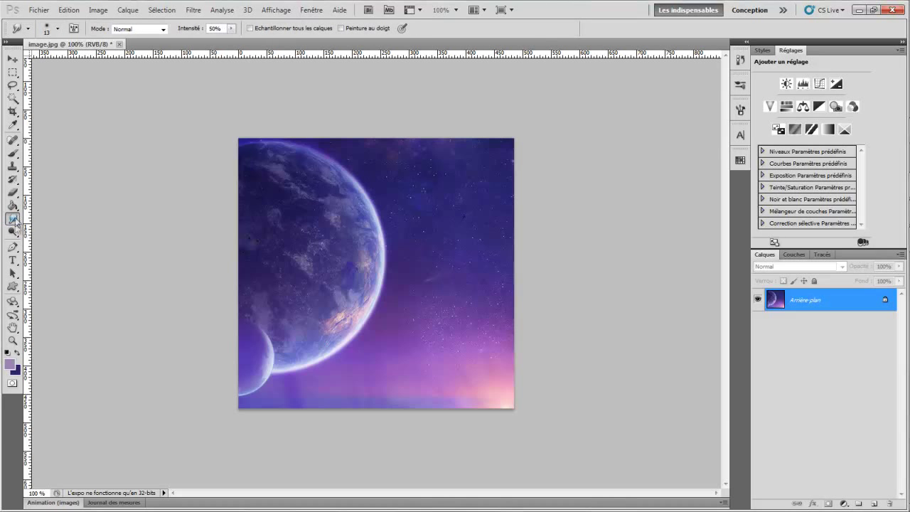
click(13, 219)
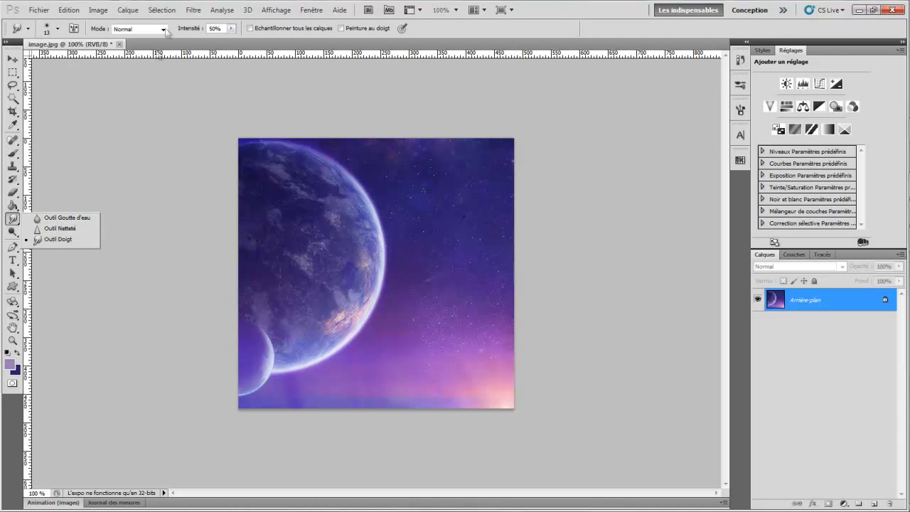
click(63, 241)
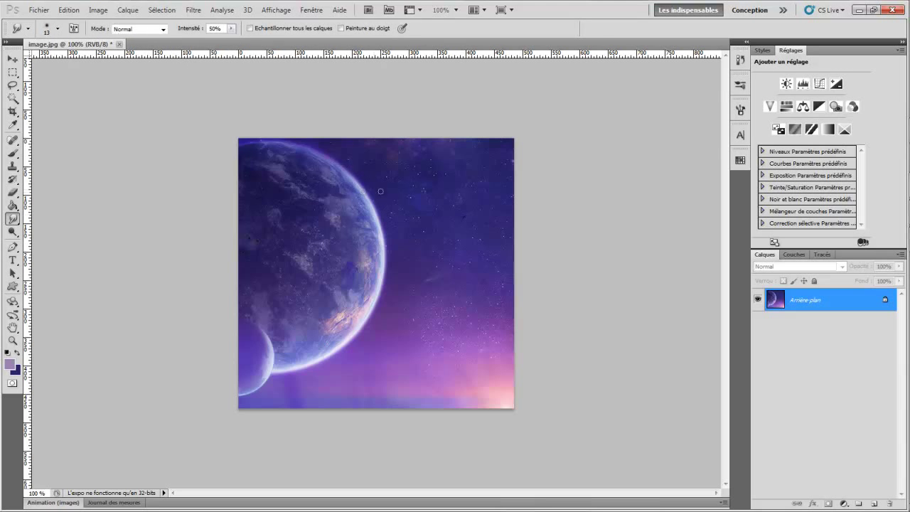
click(58, 29)
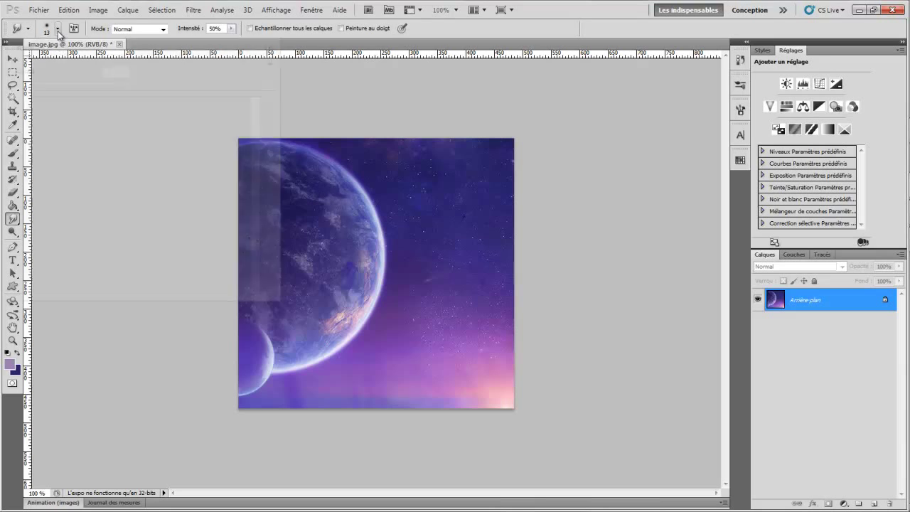
drag(23, 59, 46, 59)
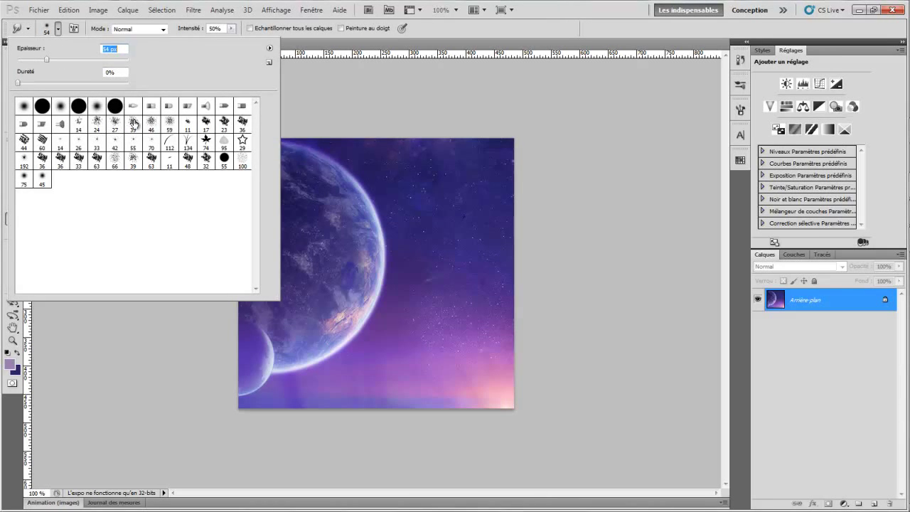
click(74, 29)
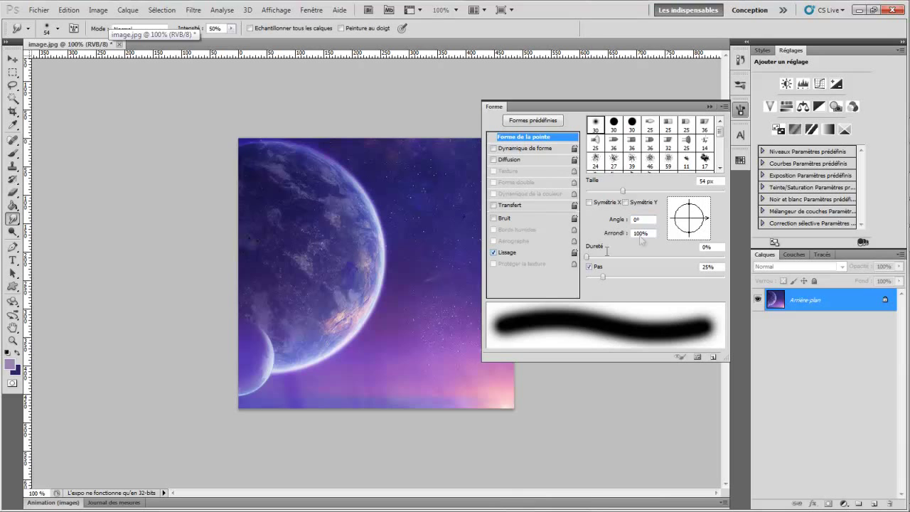
click(740, 109)
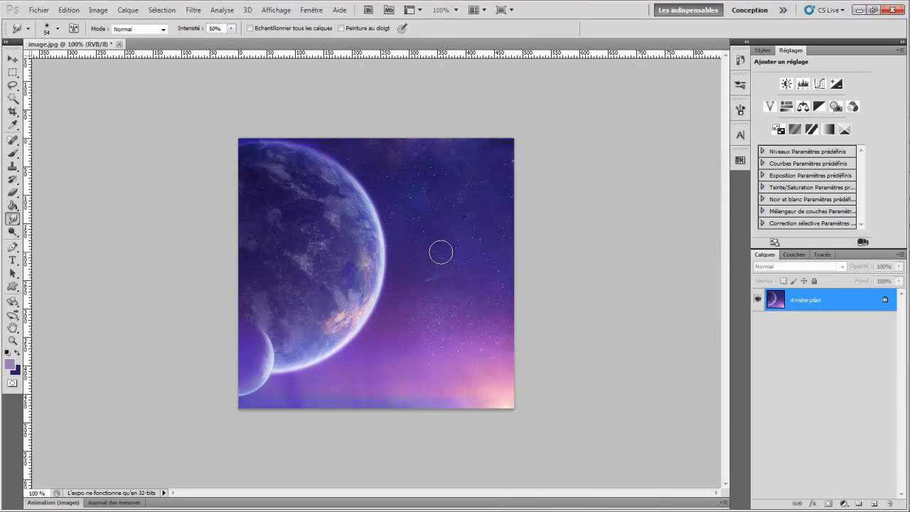
click(738, 111)
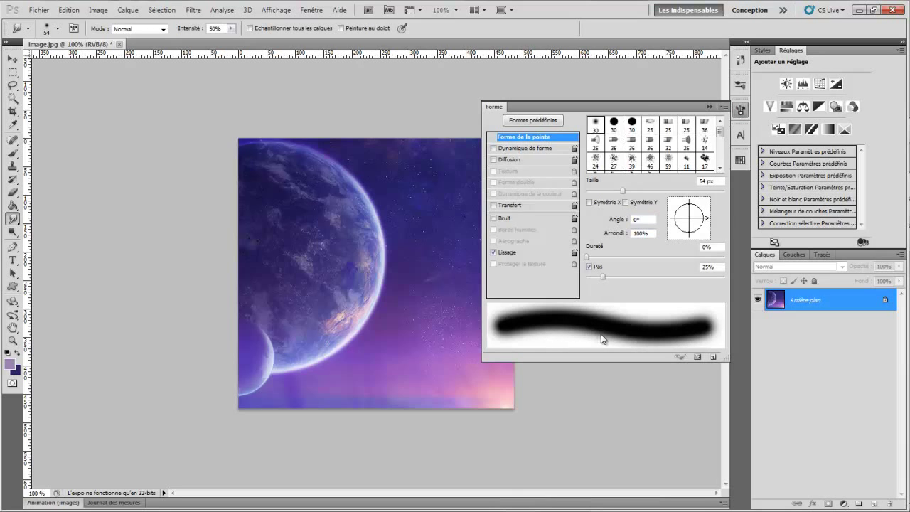
click(740, 110)
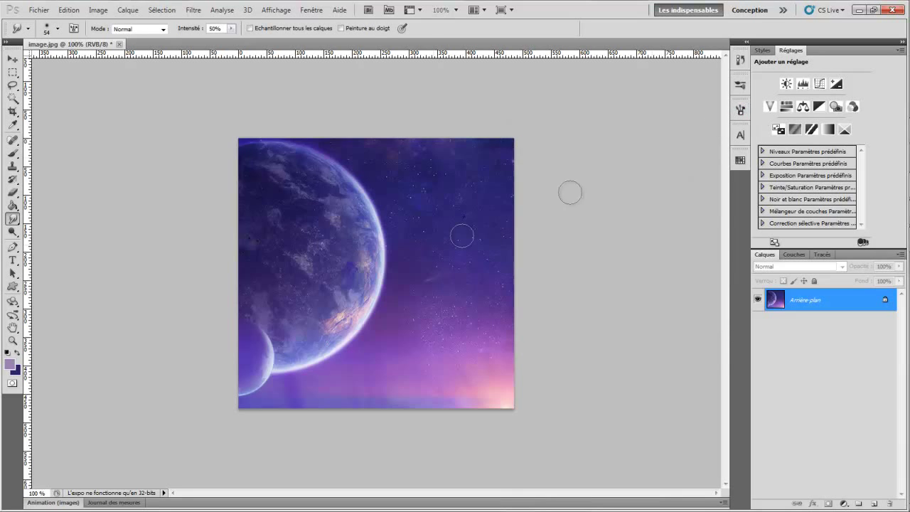
Smudge the large planet's glowing rim outward into a row of spikes all along its visible edge
drag(370, 236, 427, 229)
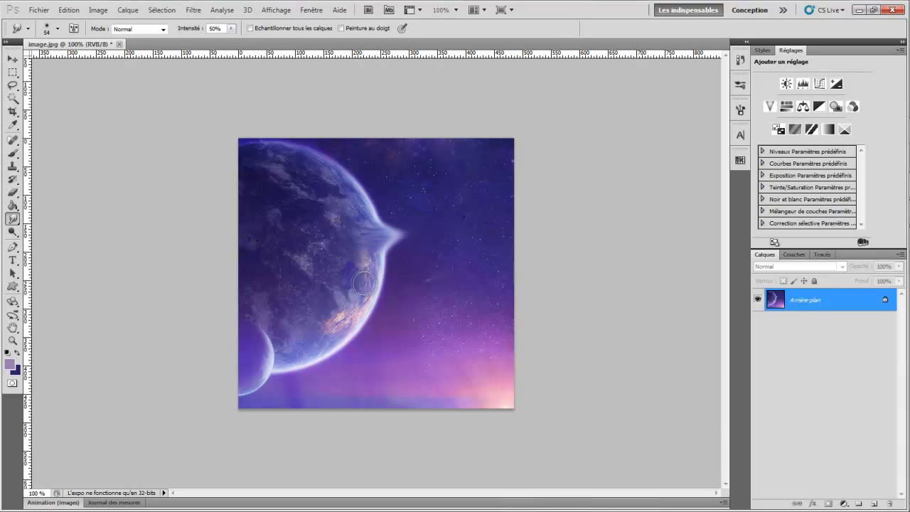
drag(364, 283, 416, 314)
drag(353, 313, 398, 366)
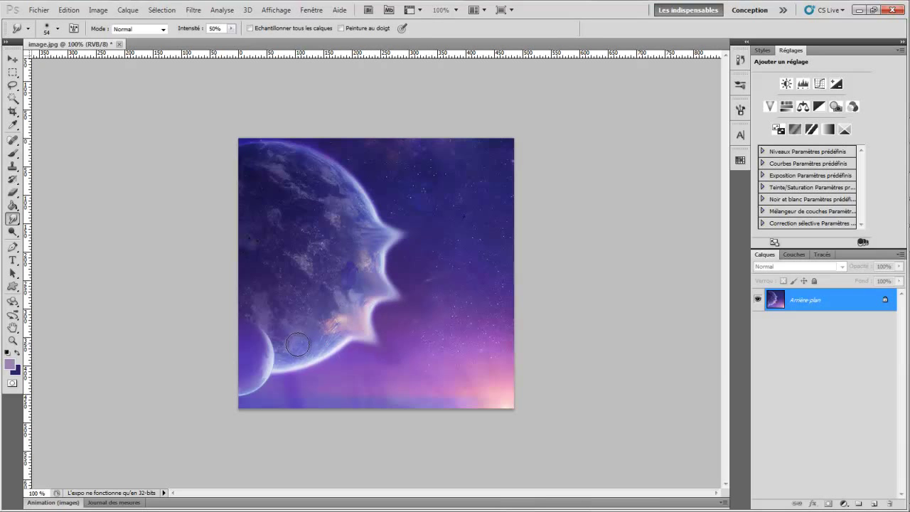
drag(299, 344, 331, 403)
drag(335, 219, 384, 183)
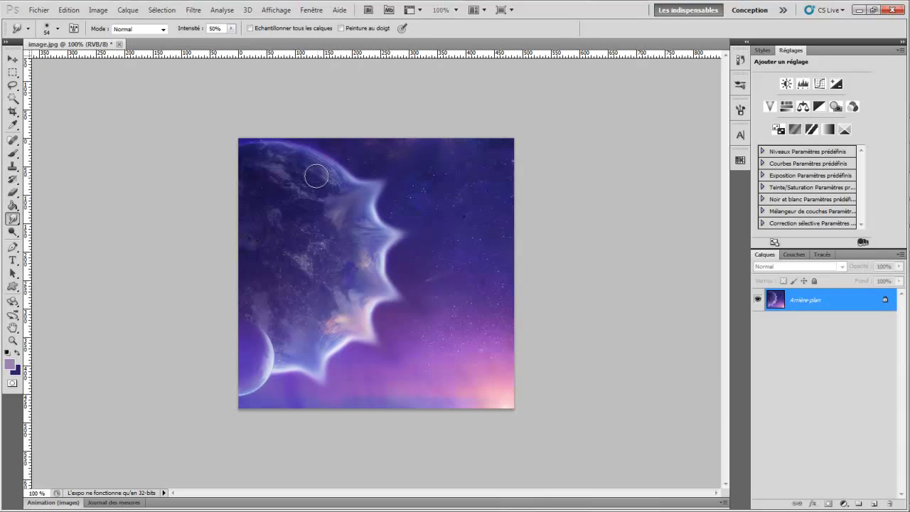
drag(315, 177, 336, 135)
drag(271, 158, 254, 110)
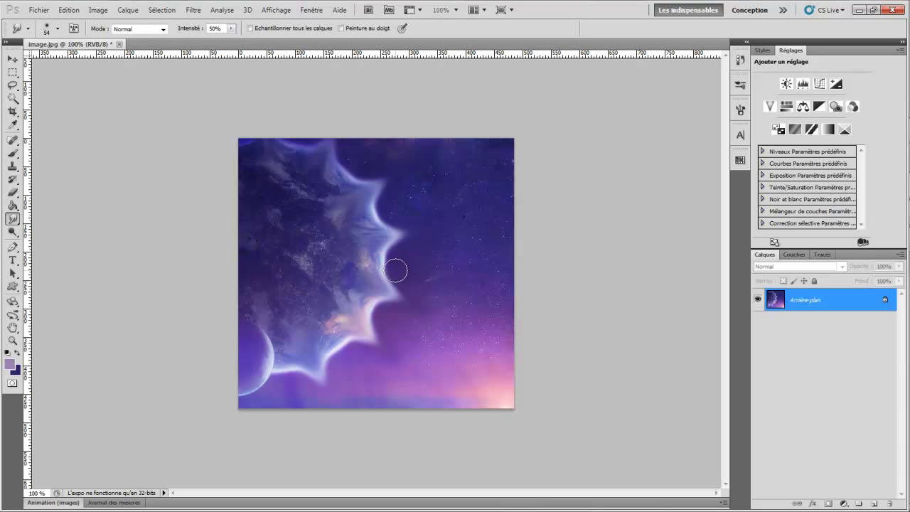
drag(377, 263, 419, 268)
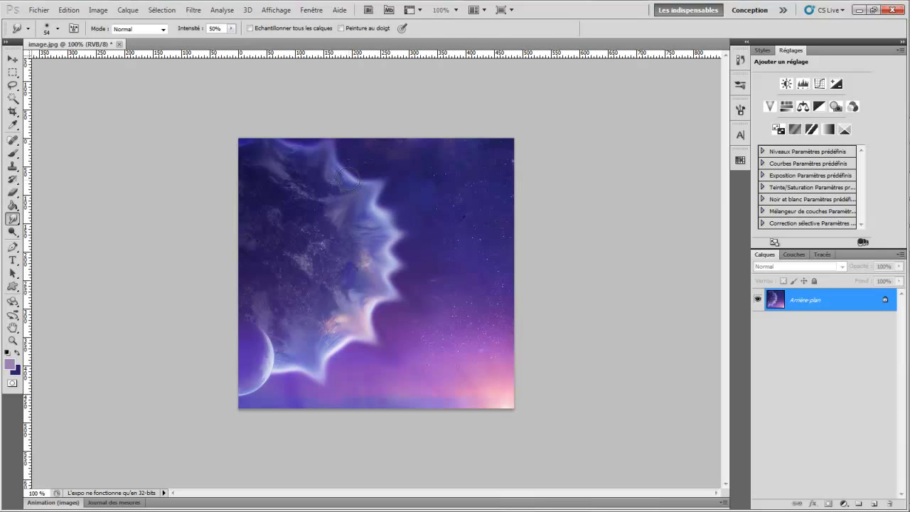
drag(332, 177, 355, 152)
drag(297, 156, 292, 116)
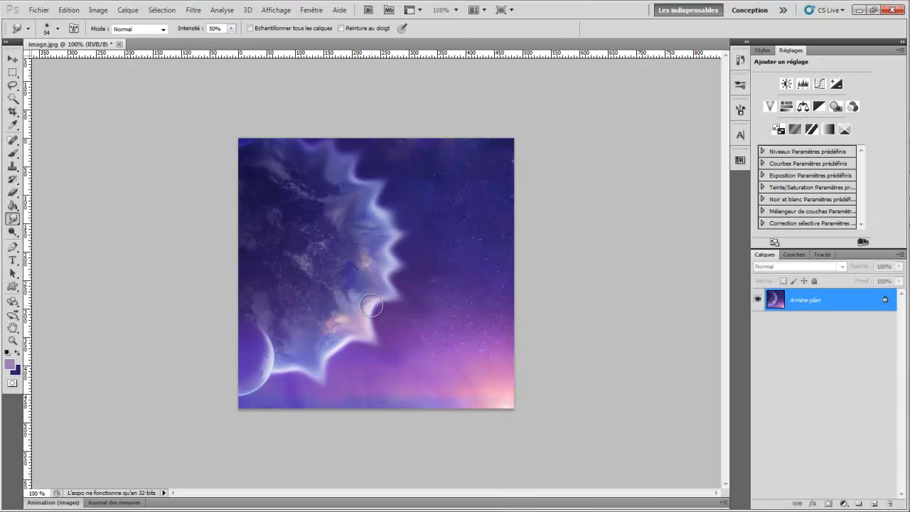
drag(371, 306, 423, 349)
drag(338, 343, 372, 396)
drag(291, 361, 280, 396)
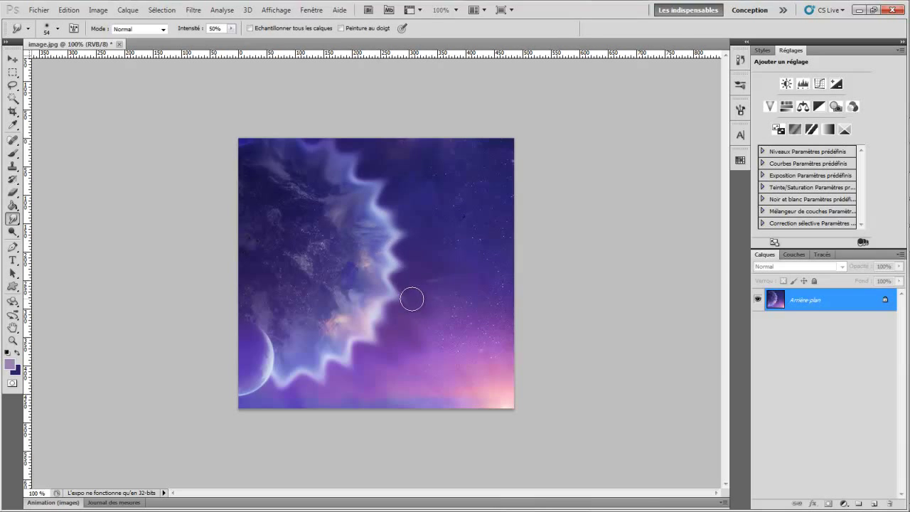
Lengthen the spikes around the large planet's rim with further outward Smudge strokes
mouse_move(393, 263)
mouse_down()
mouse_move(418, 265)
mouse_move(430, 228)
mouse_up()
drag(370, 236, 425, 197)
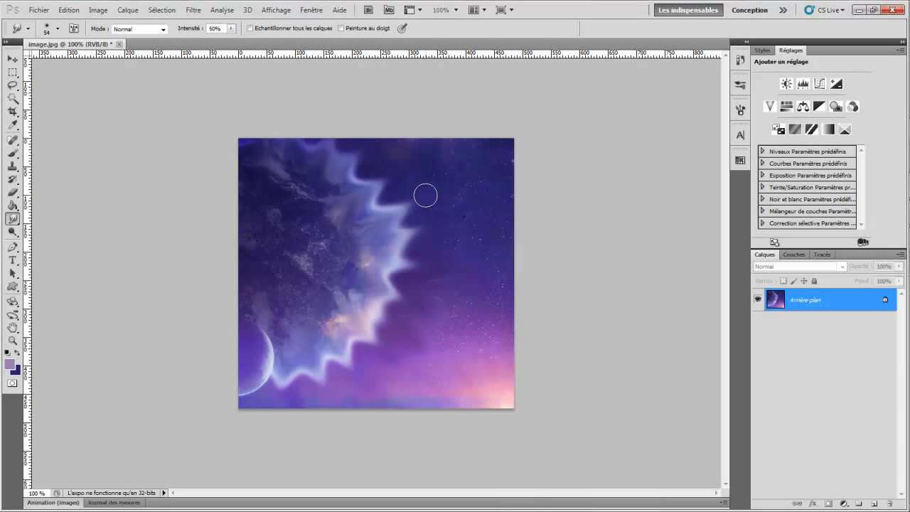
drag(391, 264, 435, 273)
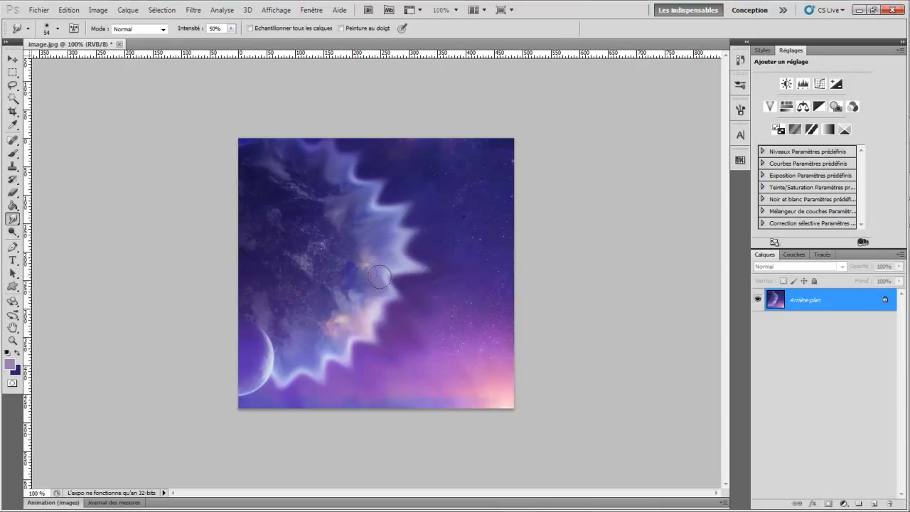
drag(376, 292, 439, 313)
mouse_move(375, 315)
mouse_down()
mouse_move(417, 346)
mouse_move(348, 323)
mouse_move(403, 388)
mouse_up()
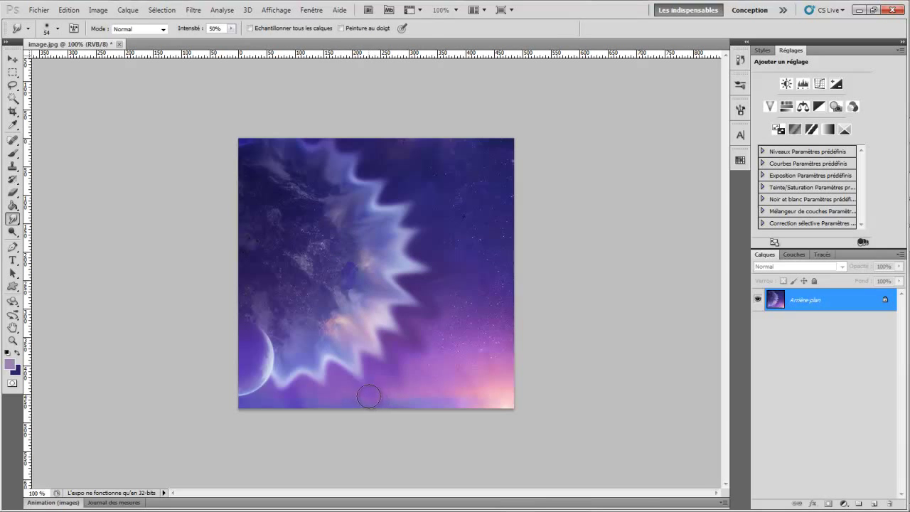
drag(321, 357, 334, 398)
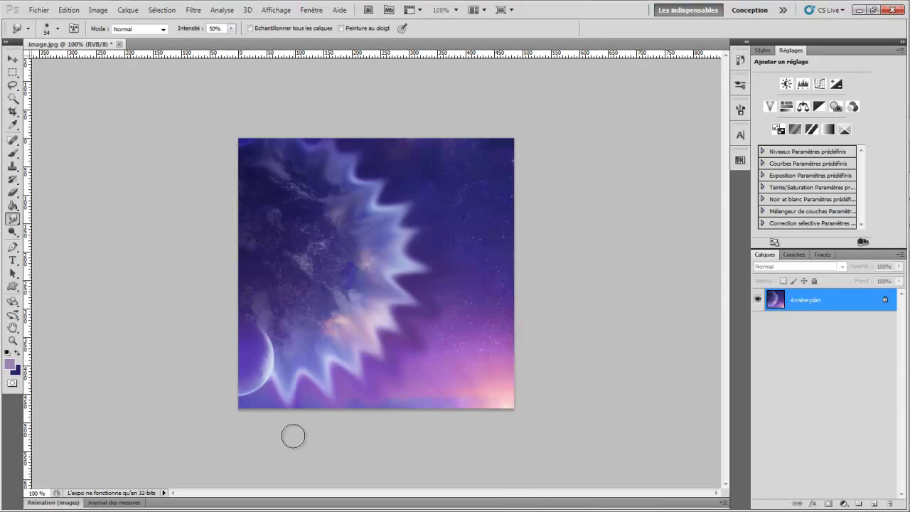
drag(354, 197, 433, 150)
drag(337, 181, 387, 131)
drag(320, 160, 343, 110)
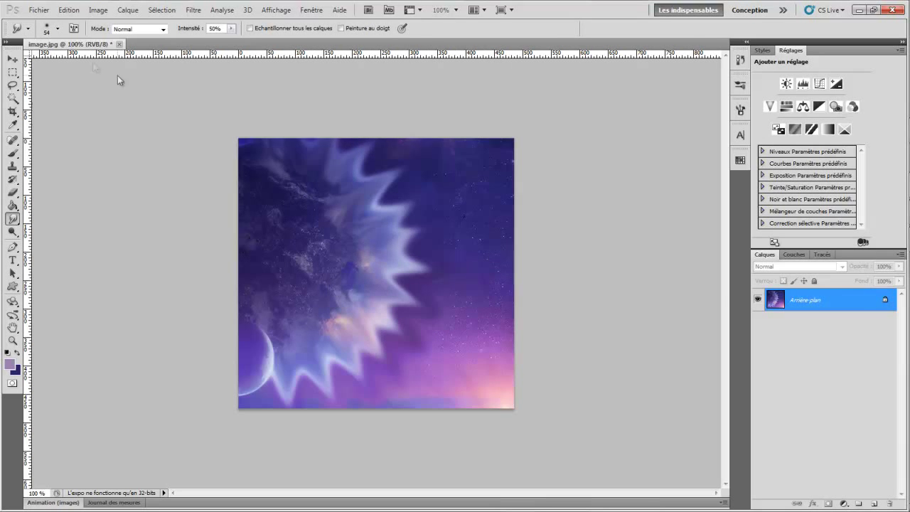
Activate the Dodge tool, review its group of density tools and switch to the Burn tool (Outil Densité +)
click(15, 232)
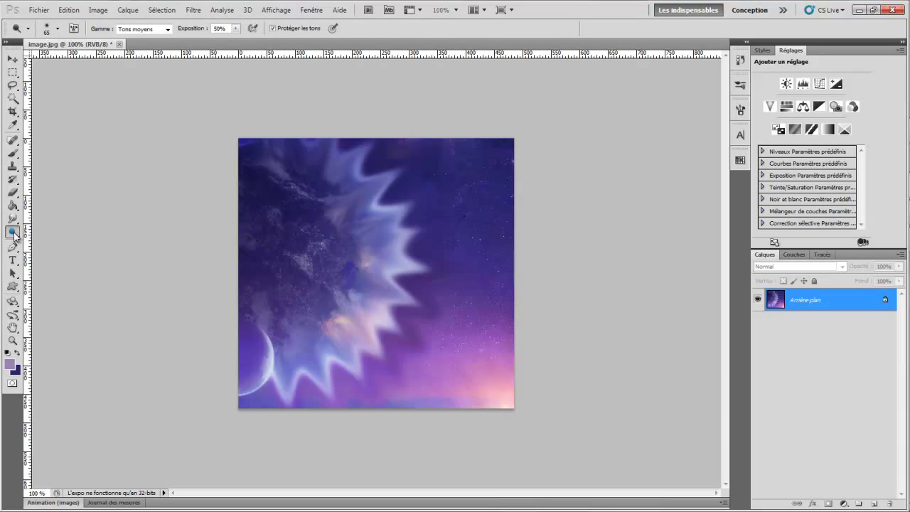
right_click(15, 234)
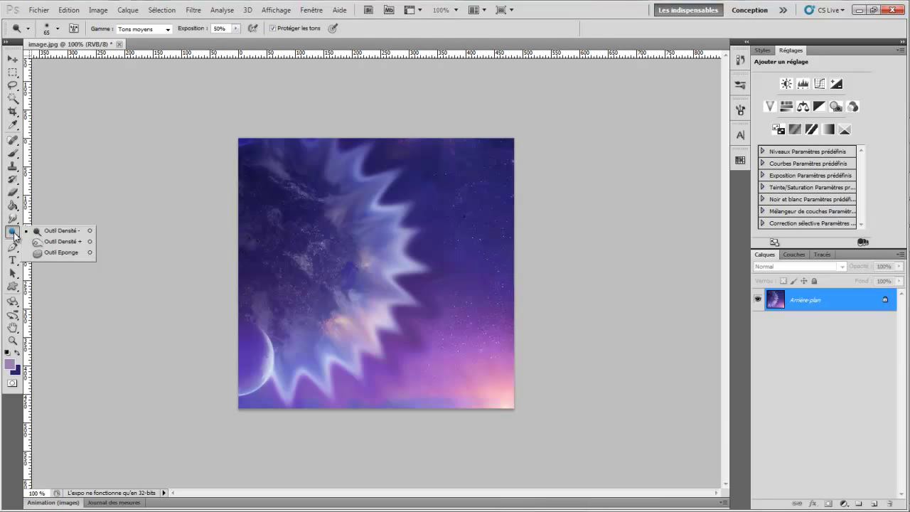
click(61, 242)
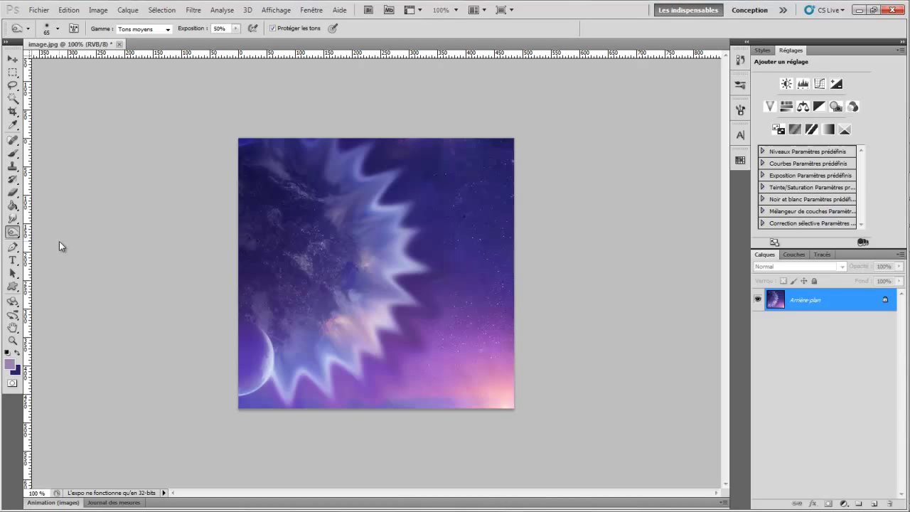
click(16, 235)
Draw a closed six-sided path with the Pen tool in the starry sky at the image's upper right and load it as a selection
click(12, 247)
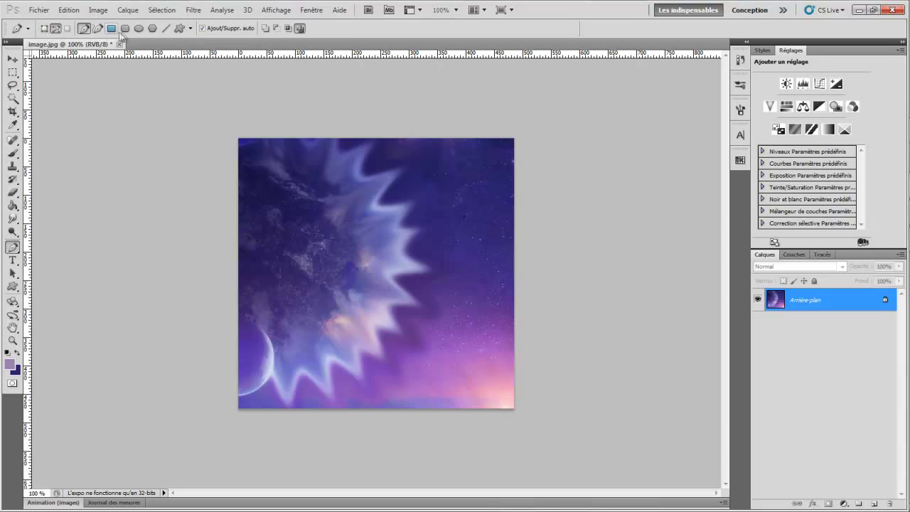
click(55, 30)
click(495, 200)
click(492, 170)
click(453, 174)
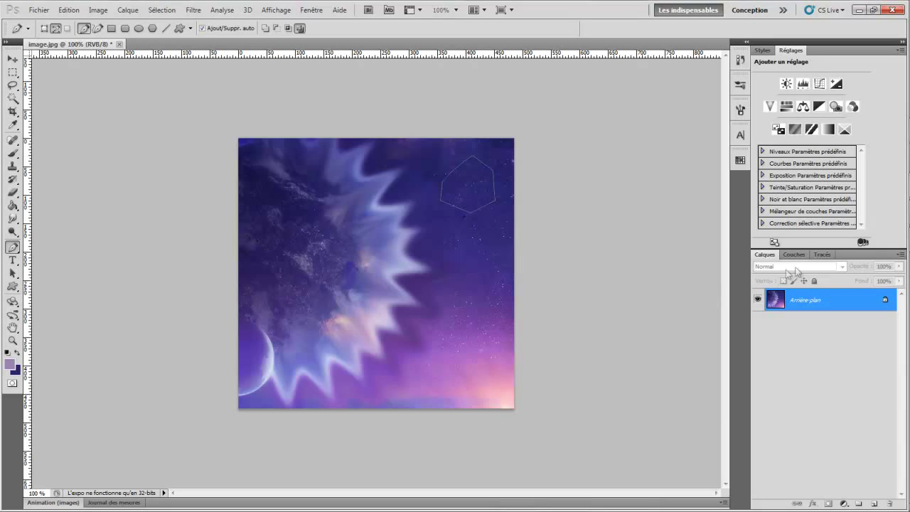
click(820, 254)
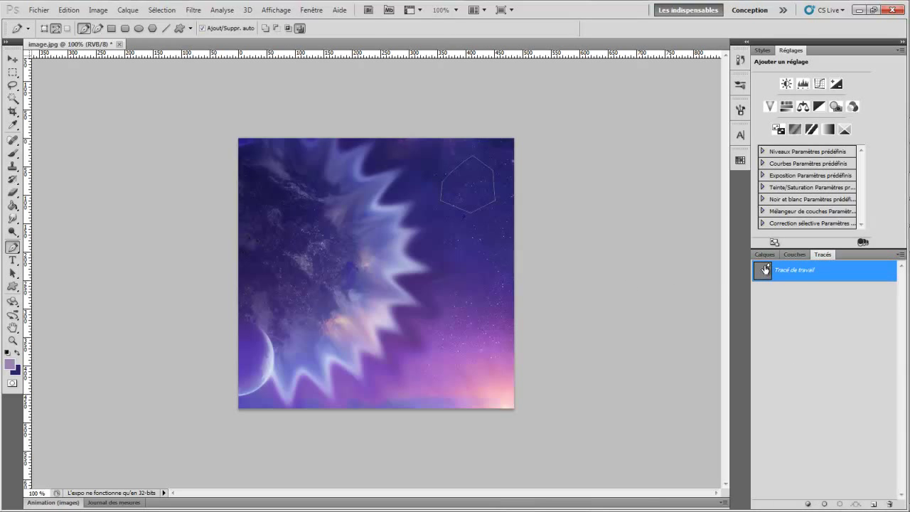
click(840, 505)
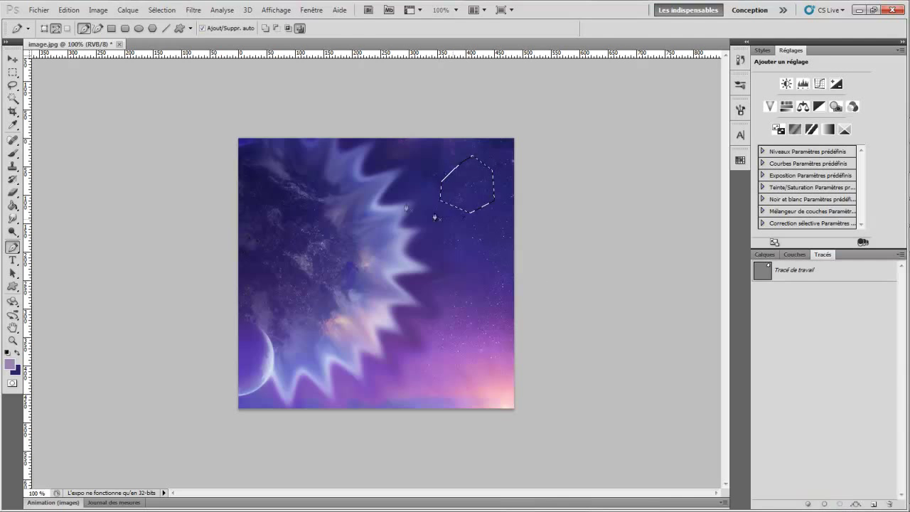
Copy the six-sided selection of the background onto a new layer and undo the copy
click(764, 255)
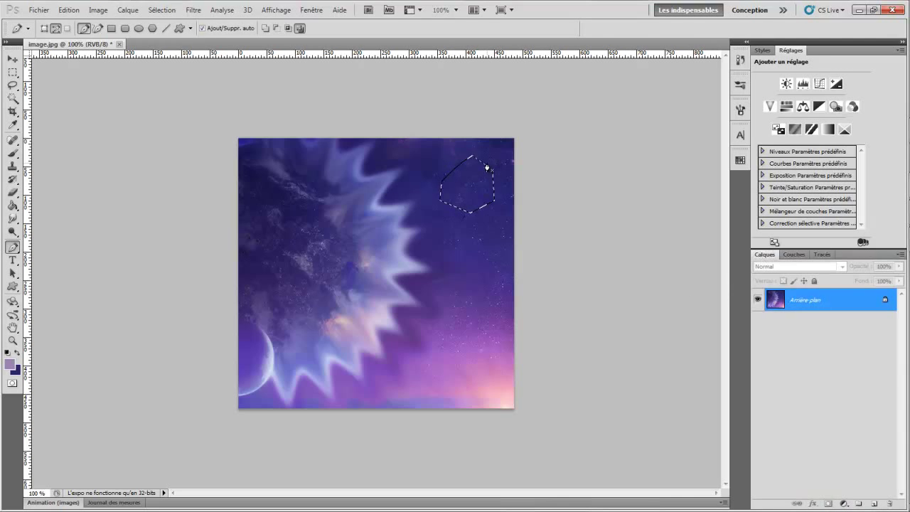
key(ctrl+j)
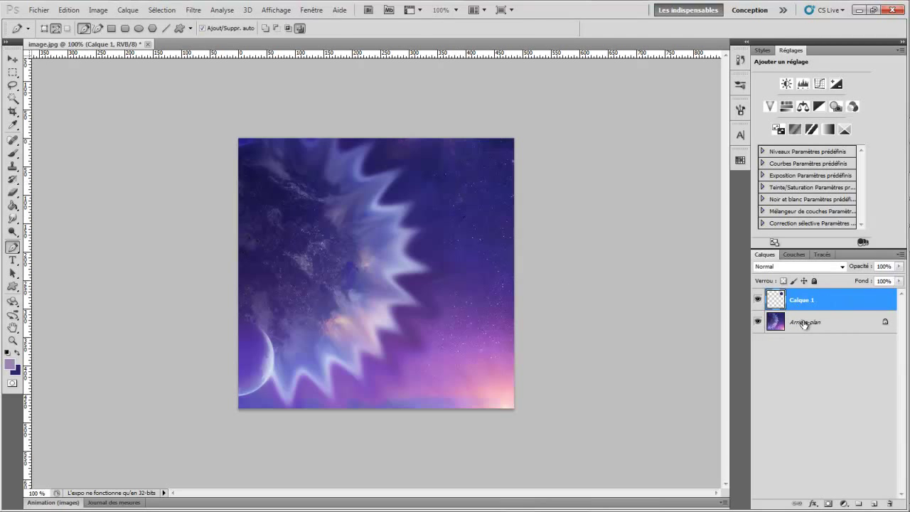
key(ctrl+z)
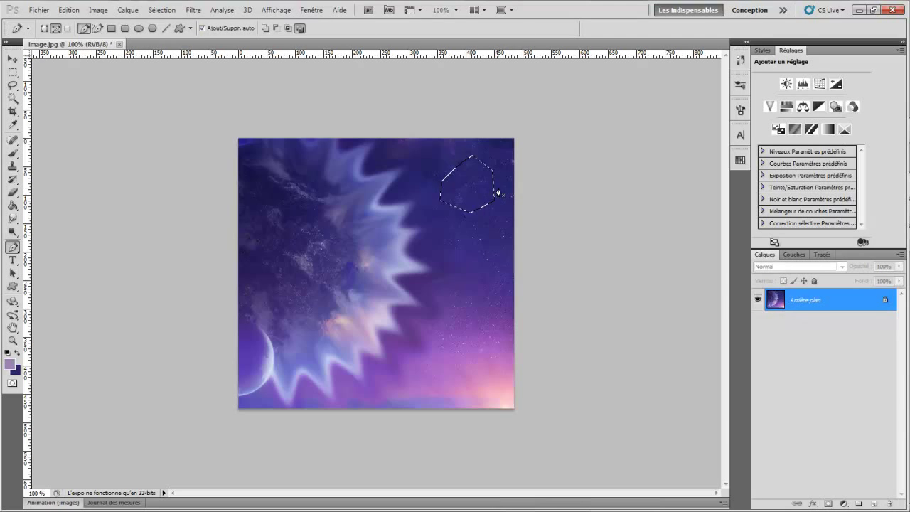
Draw a closed, roughly wedge-shaped path with the Pen tool around the spikes at the middle of the large planet's edge
click(408, 236)
click(423, 250)
click(432, 296)
click(346, 288)
click(408, 237)
Load the wedge-shaped work path as a selection, compare the layers and paths lists, and deselect
click(822, 254)
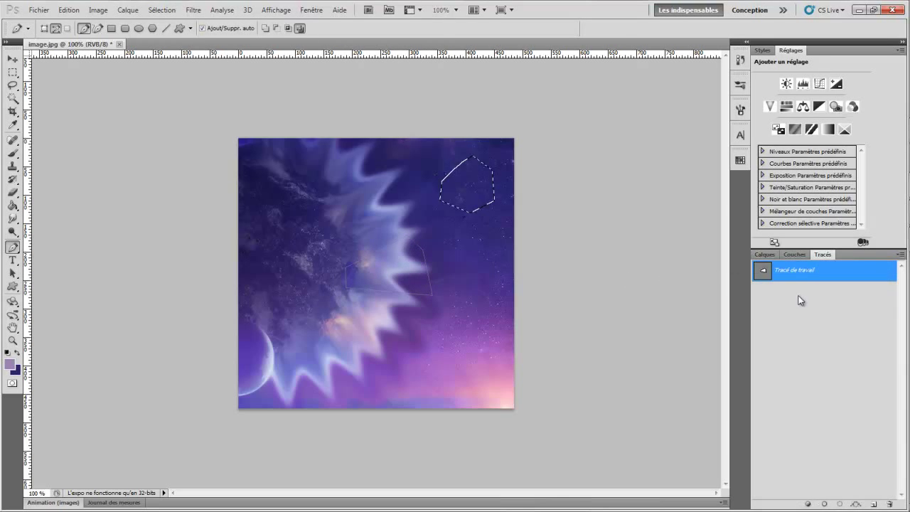
click(840, 504)
click(764, 254)
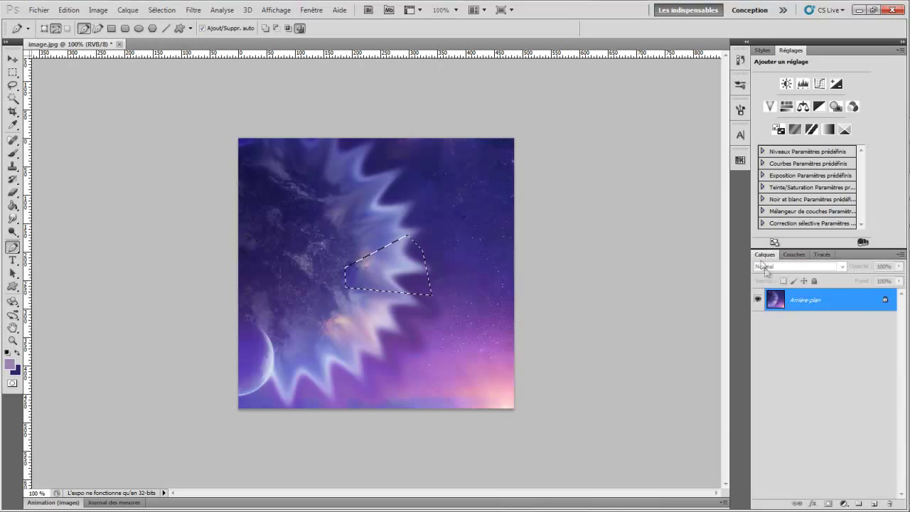
click(822, 254)
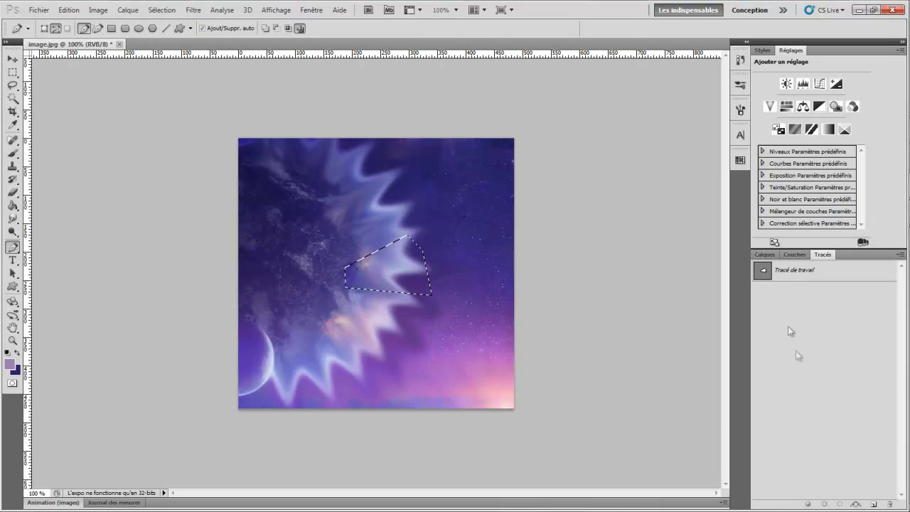
click(764, 254)
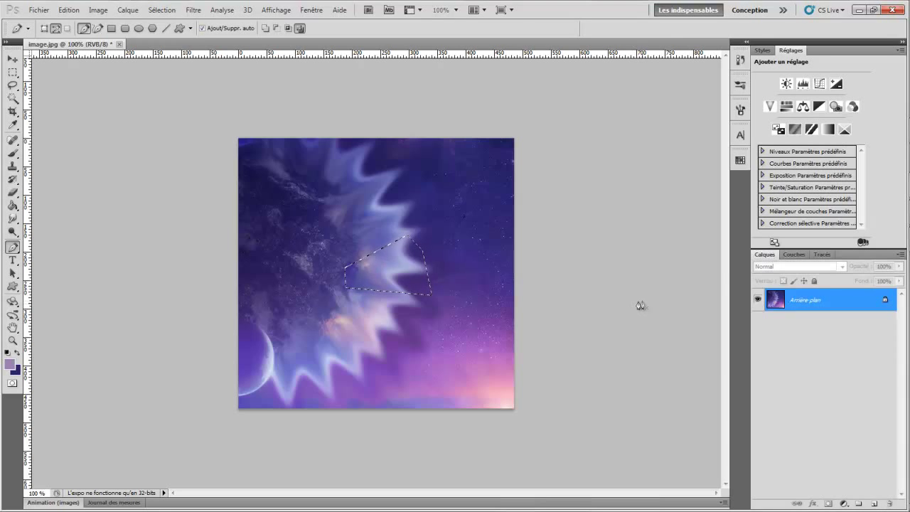
key(ctrl+d)
Add the text "Texte" over the large planet with the Type tool and commit it
click(10, 261)
click(341, 256)
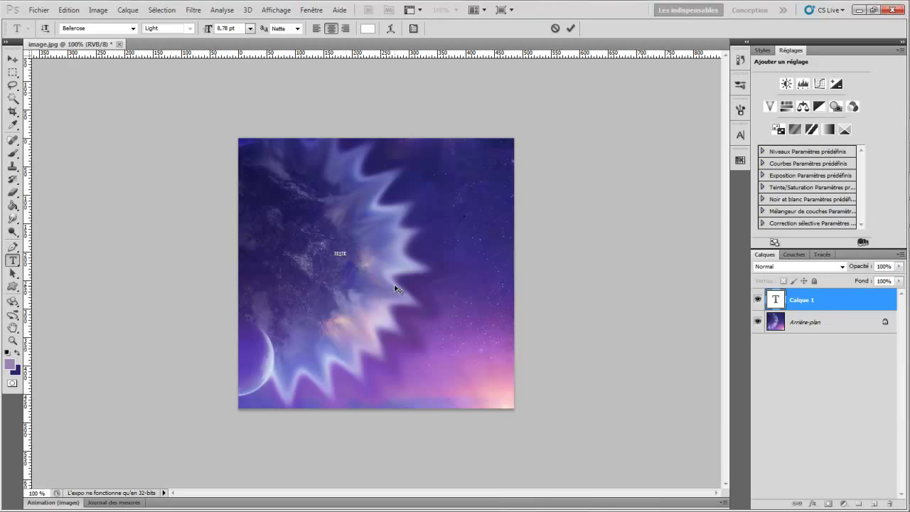
click(570, 29)
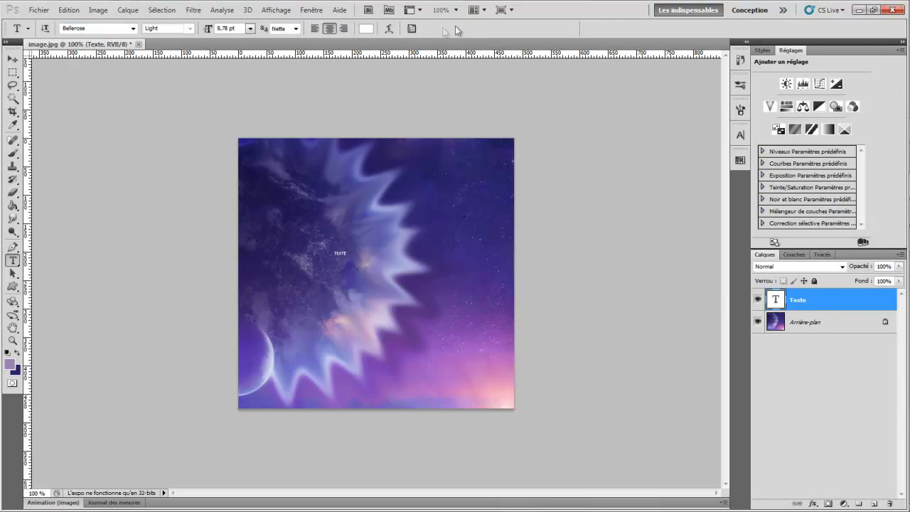
Change the text colour to black and set its font size to 72 pt
click(363, 31)
drag(578, 258, 487, 387)
click(782, 188)
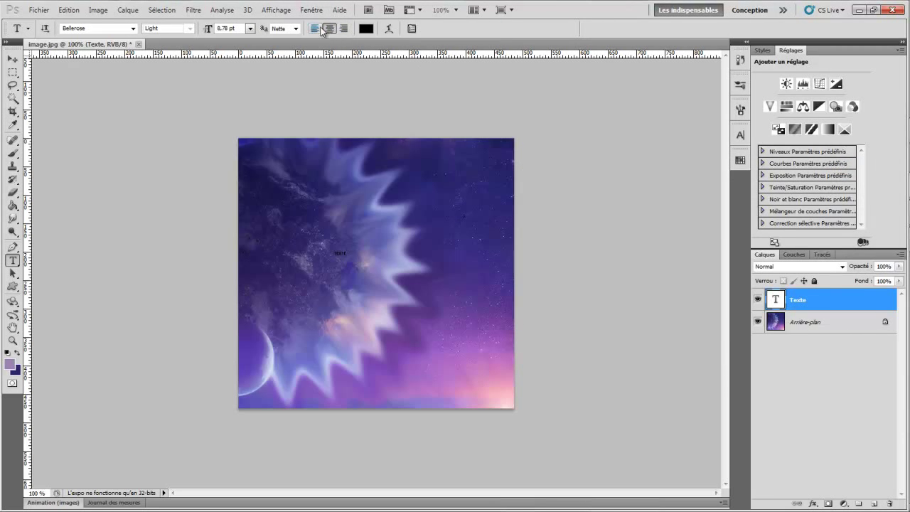
click(250, 28)
click(256, 171)
click(250, 28)
click(260, 219)
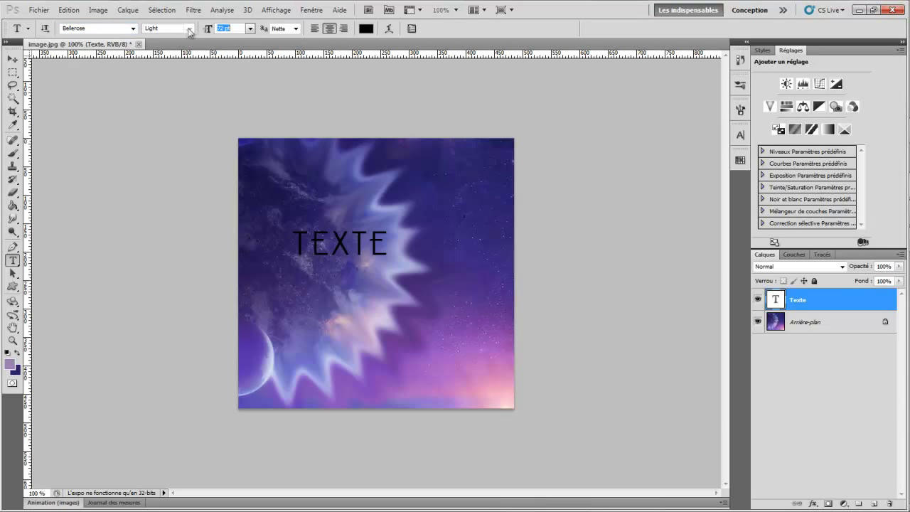
Try Brush Script Std as the text's font and settle on Castellar
click(133, 28)
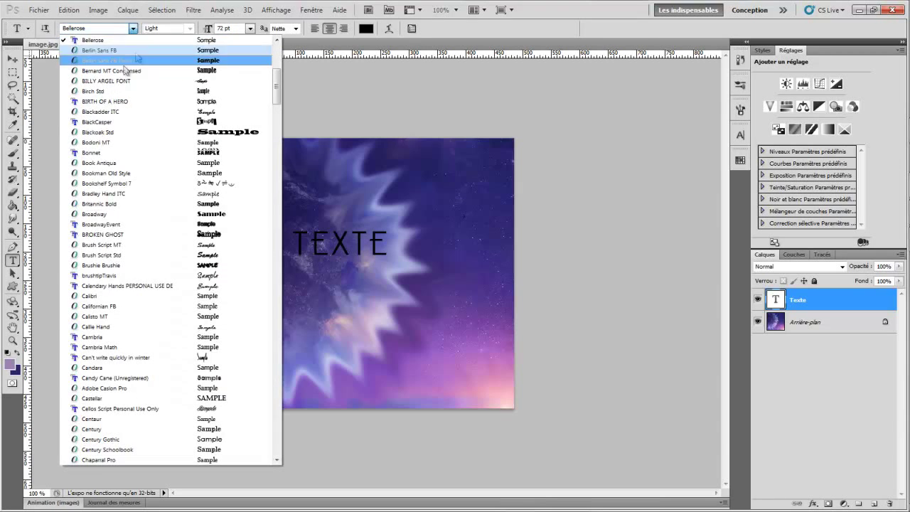
click(161, 256)
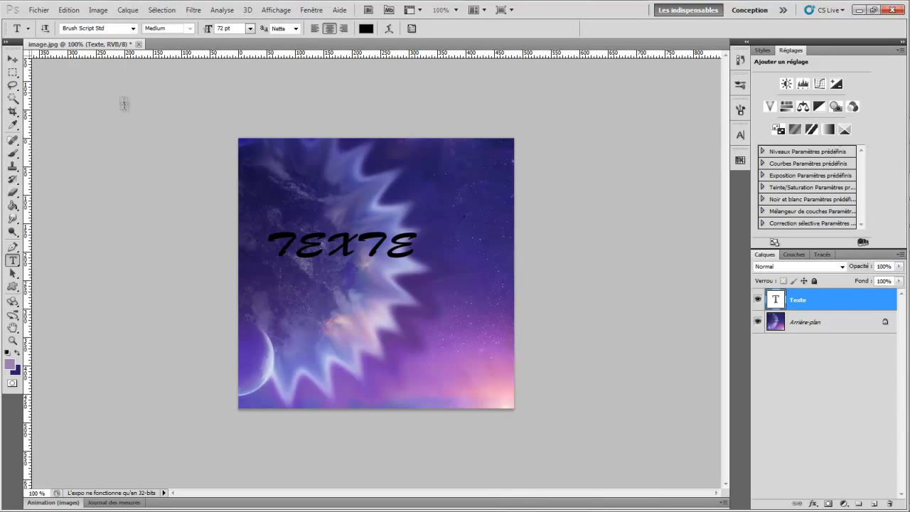
click(133, 29)
click(164, 182)
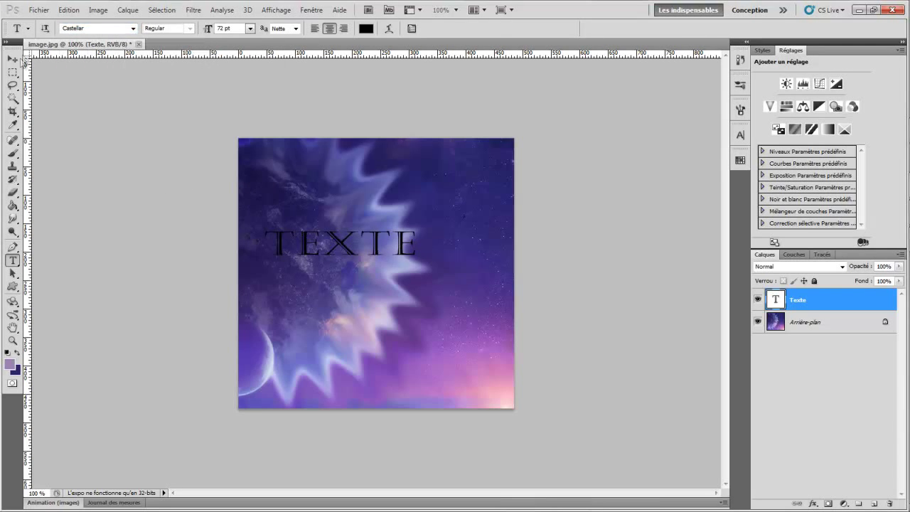
Move the text diagonally down and right onto the planet's spiky rim, and return to the Type tool
click(13, 58)
drag(399, 252, 437, 281)
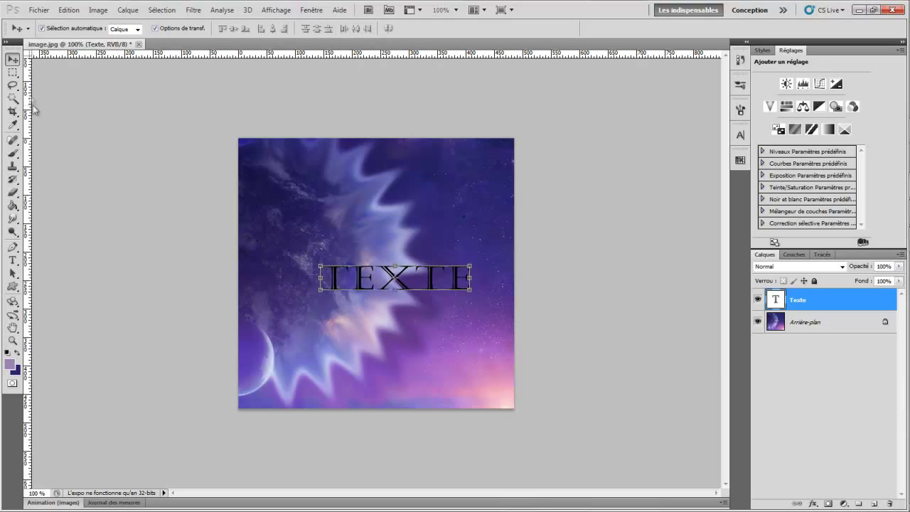
click(11, 260)
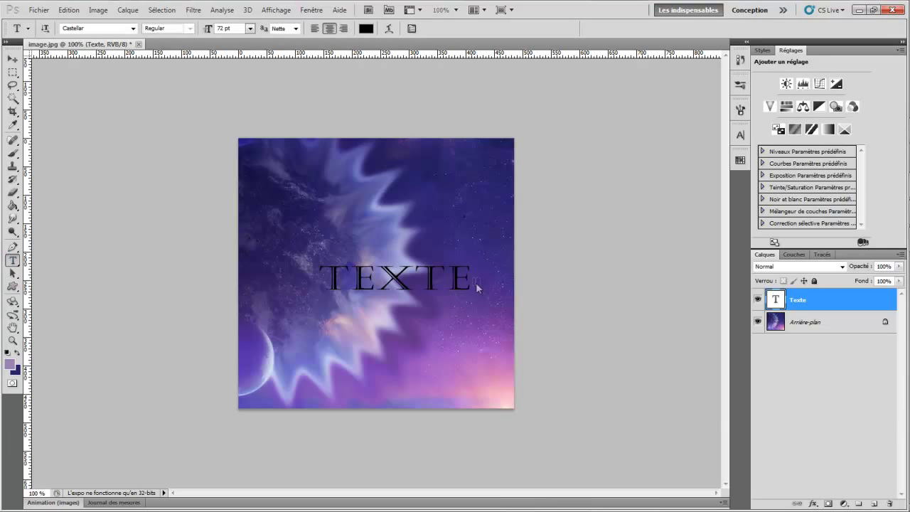
Activate the Path Selection tool briefly, review the group of shape tools and choose the Custom Shape tool
click(12, 273)
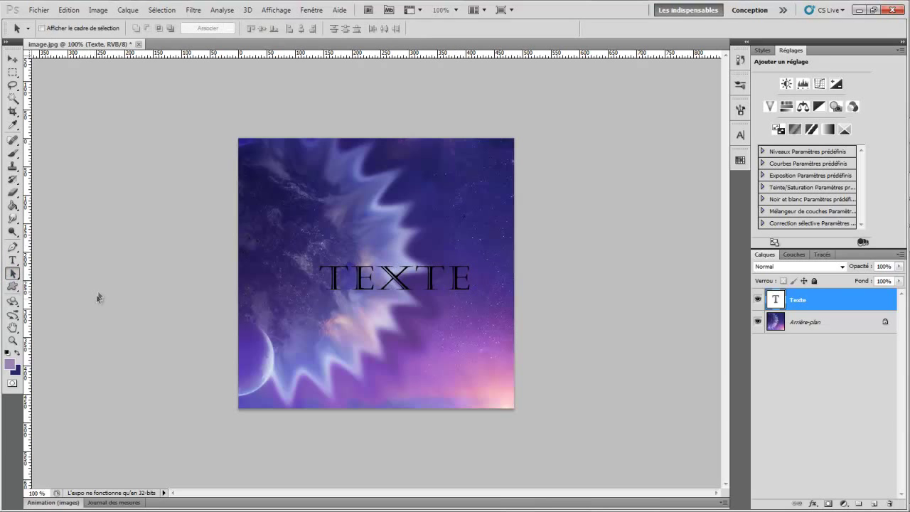
click(12, 287)
click(14, 287)
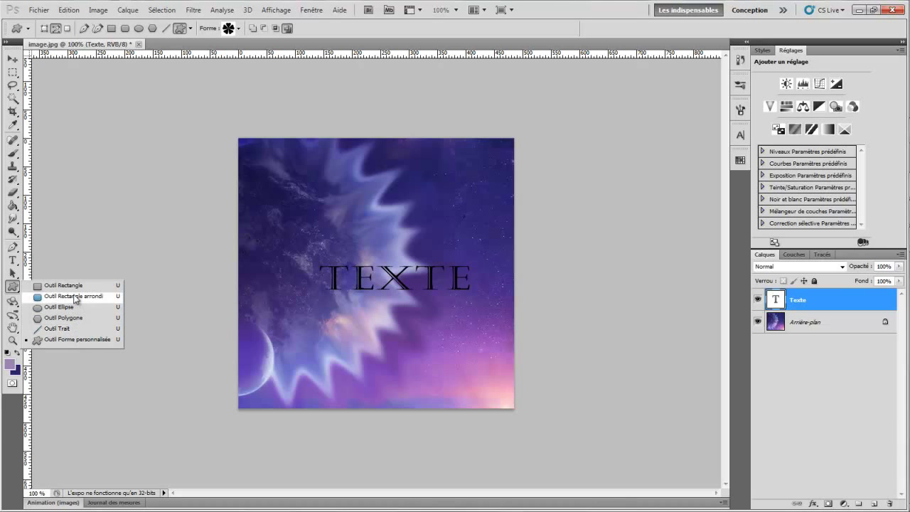
click(69, 340)
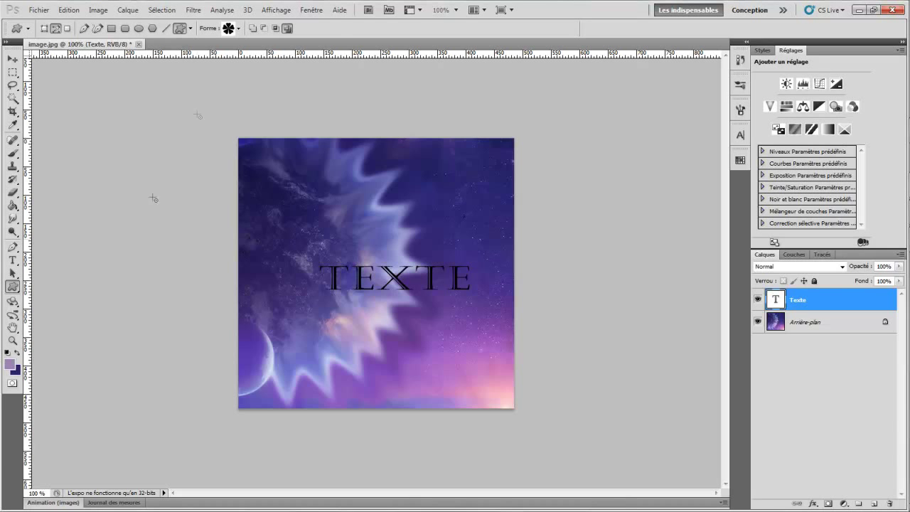
Choose the treble clef custom shape and draw it as a tall path from the upper sky down across the end of the text
click(240, 29)
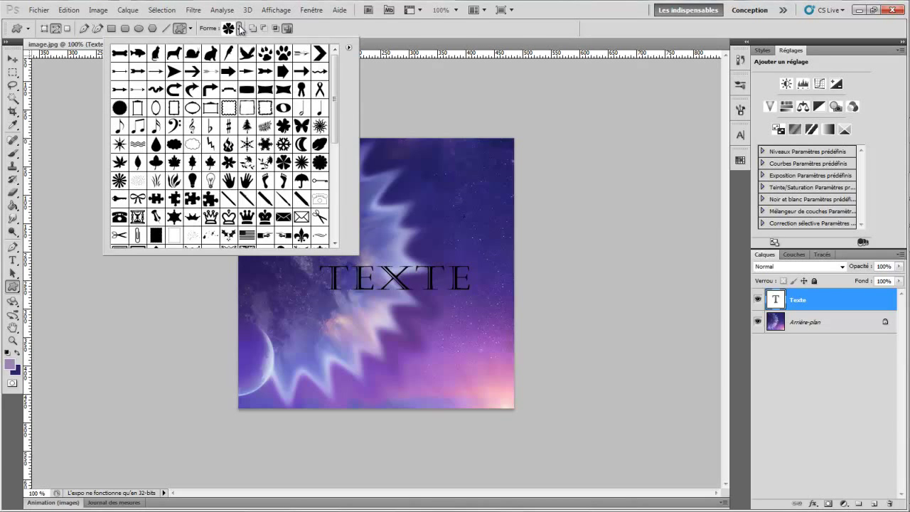
mouse_move(334, 92)
mouse_down()
mouse_move(337, 204)
mouse_move(337, 77)
mouse_move(337, 186)
mouse_move(337, 96)
mouse_up()
click(193, 129)
click(391, 155)
drag(393, 155, 489, 313)
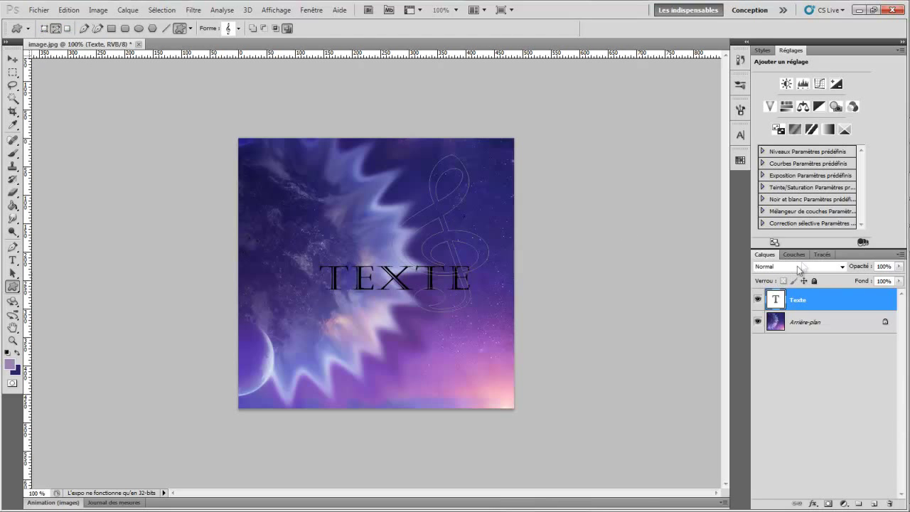
Load the treble clef work path as a selection
click(823, 253)
click(837, 496)
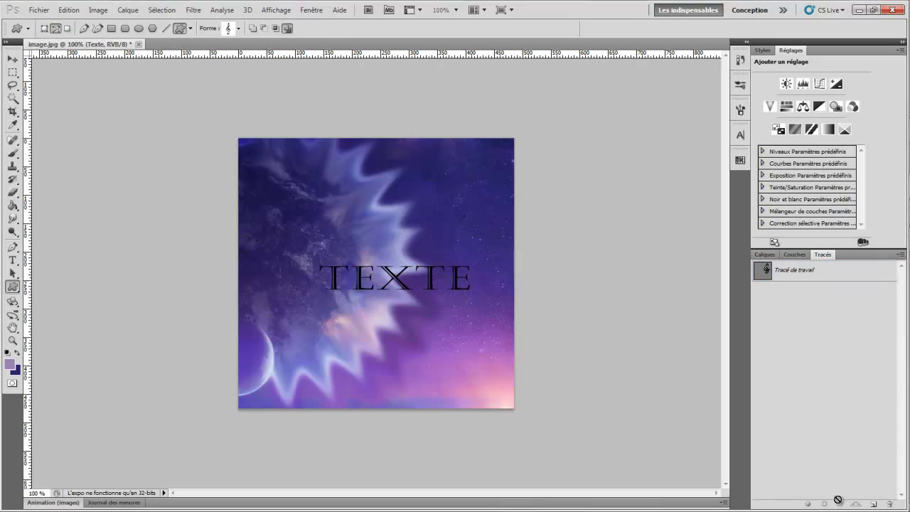
click(820, 278)
click(840, 504)
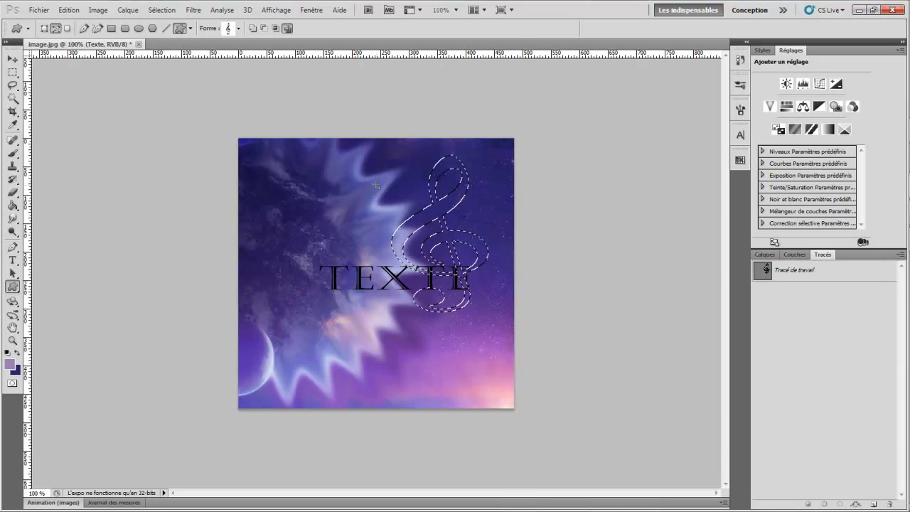
Create a new layer and fill the treble clef selection with the mauve foreground colour using the Paint Bucket tool
click(13, 205)
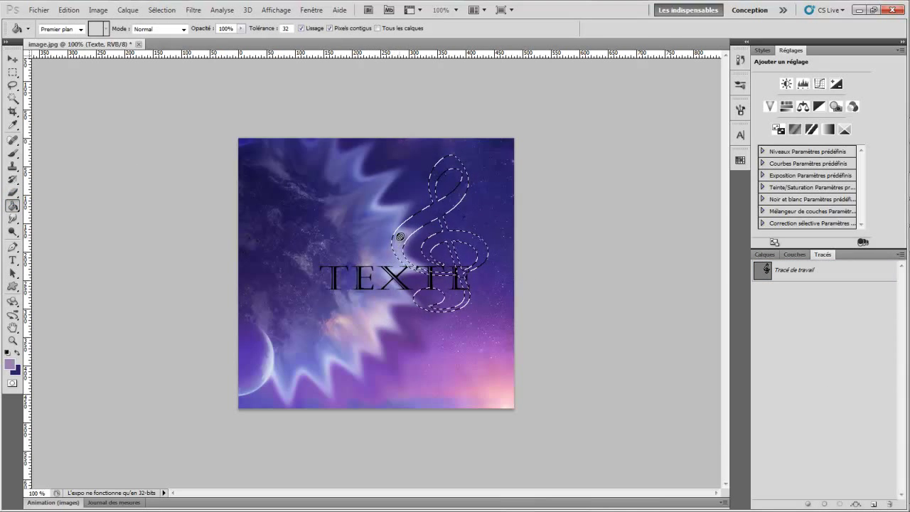
click(764, 254)
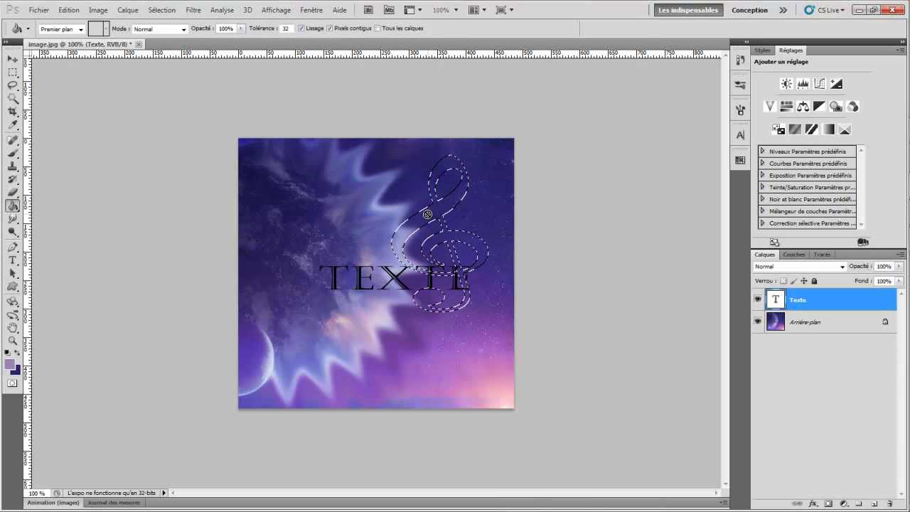
click(873, 503)
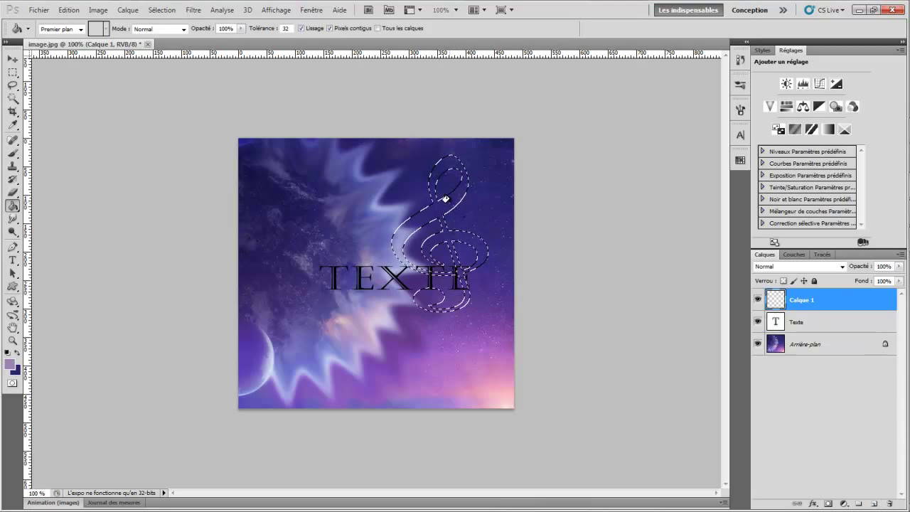
click(462, 307)
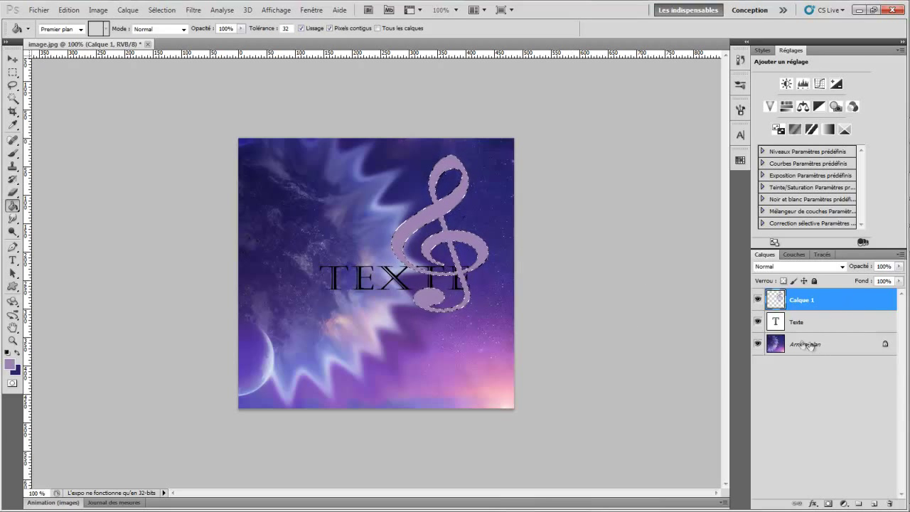
Deselect the treble clef and move its layer below the text layer
key(ctrl+d)
drag(824, 301, 789, 334)
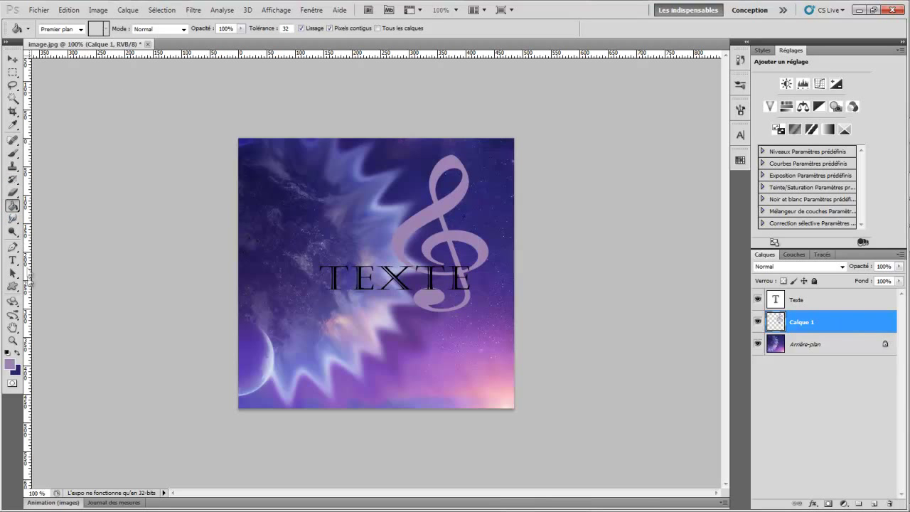
Switch the Custom Shape tool to shape layers mode and look through the available custom shapes
click(15, 289)
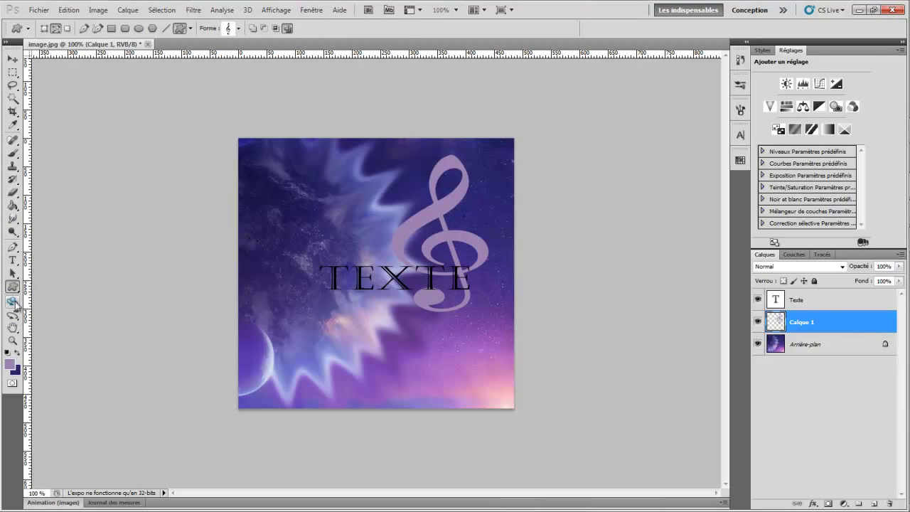
click(45, 29)
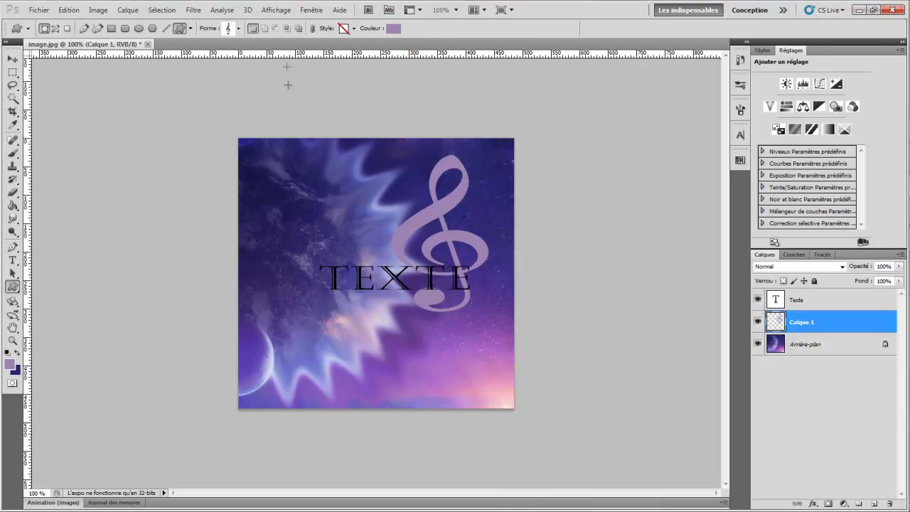
click(238, 29)
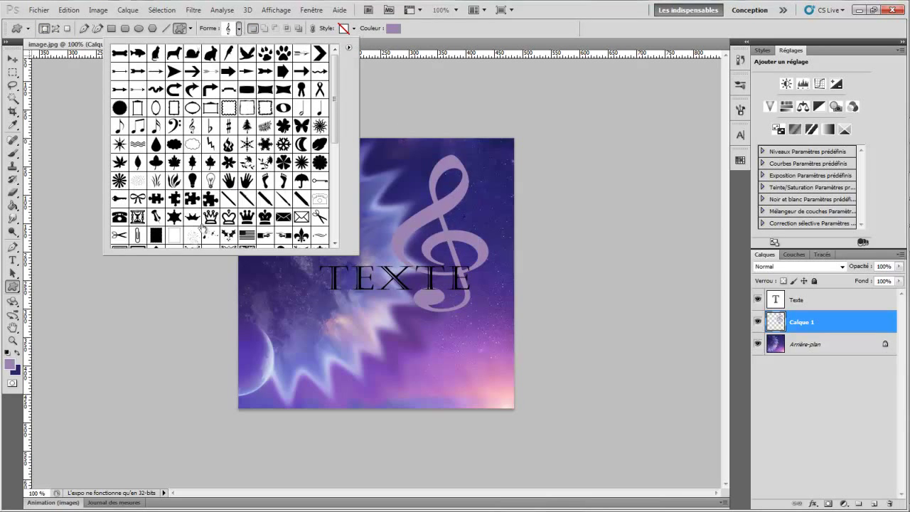
click(238, 28)
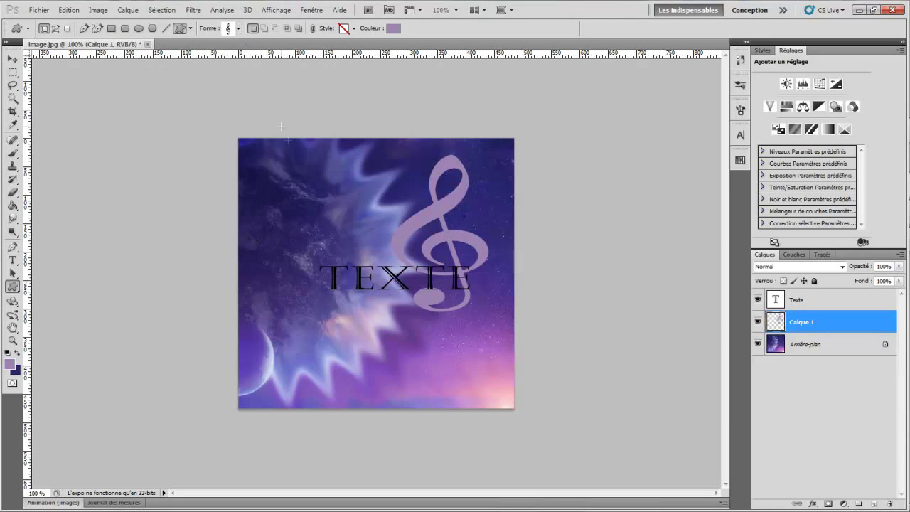
Enlarge the image and pan across it with the Hand tool
click(12, 328)
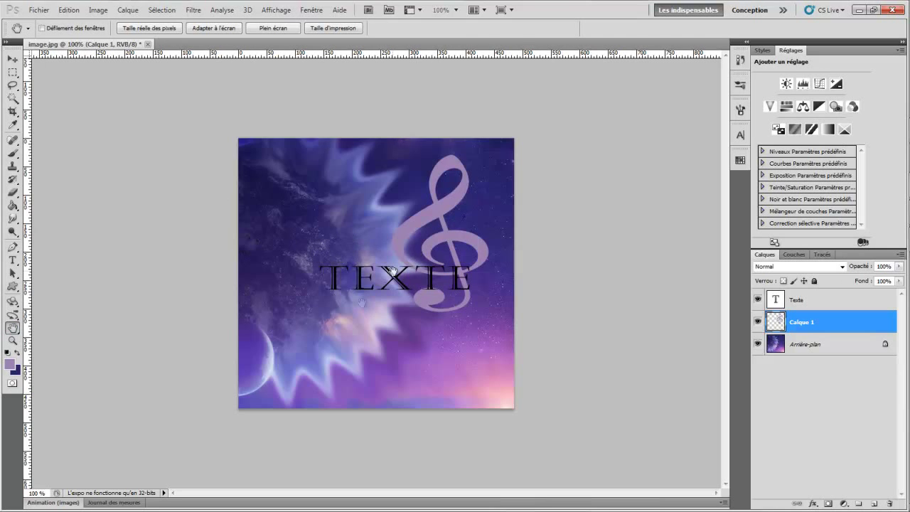
scroll(404, 286, up, 3)
drag(256, 197, 2, 327)
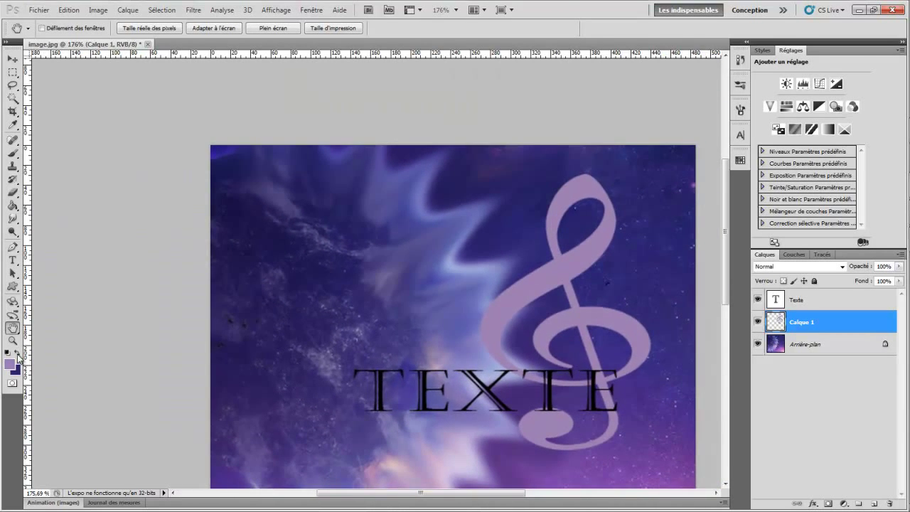
Magnify the sky area to 300% with the Zoom tool and zoom back out to 66.67%
key(z)
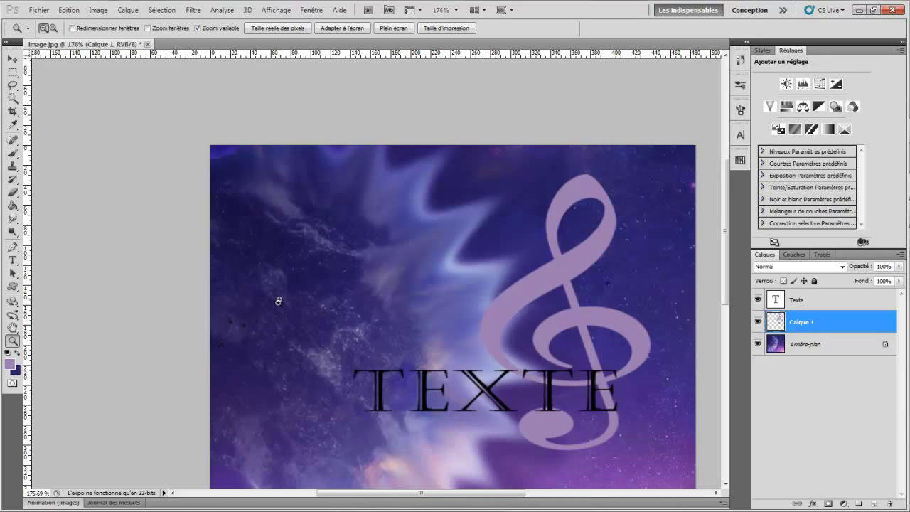
click(486, 248)
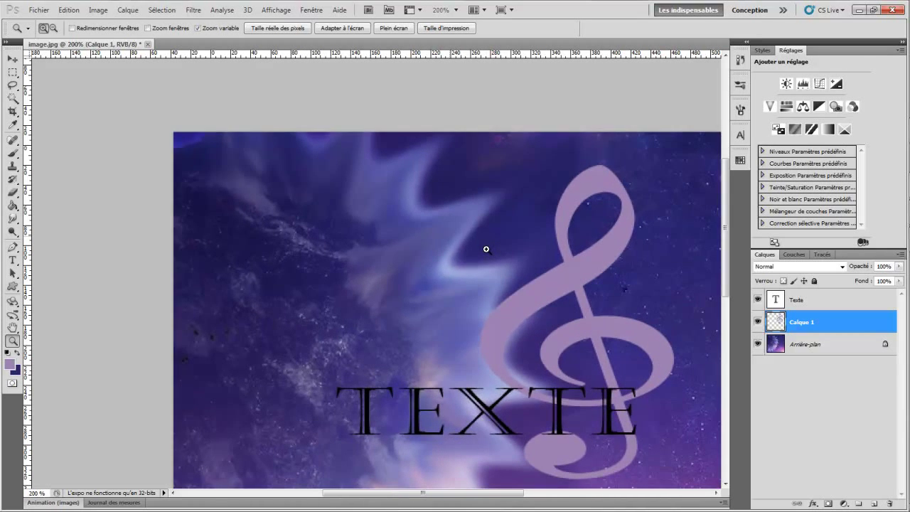
click(418, 221)
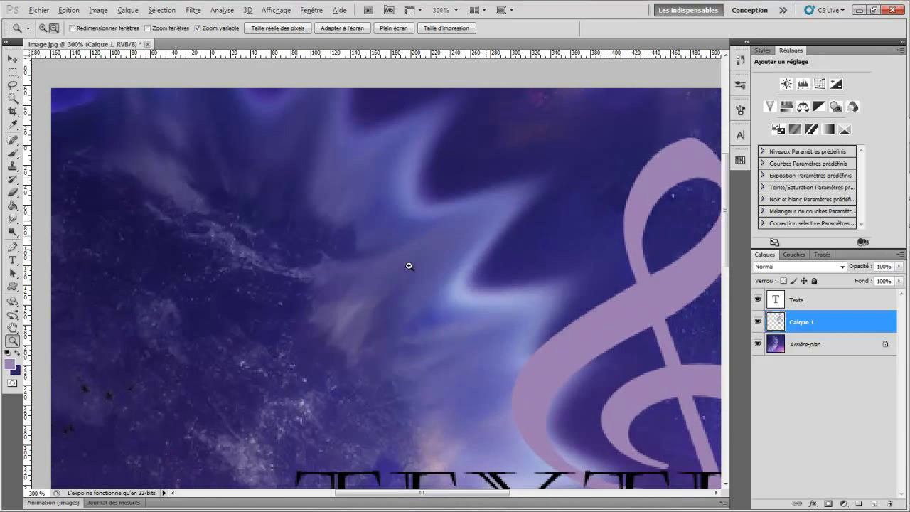
alt+click(407, 254)
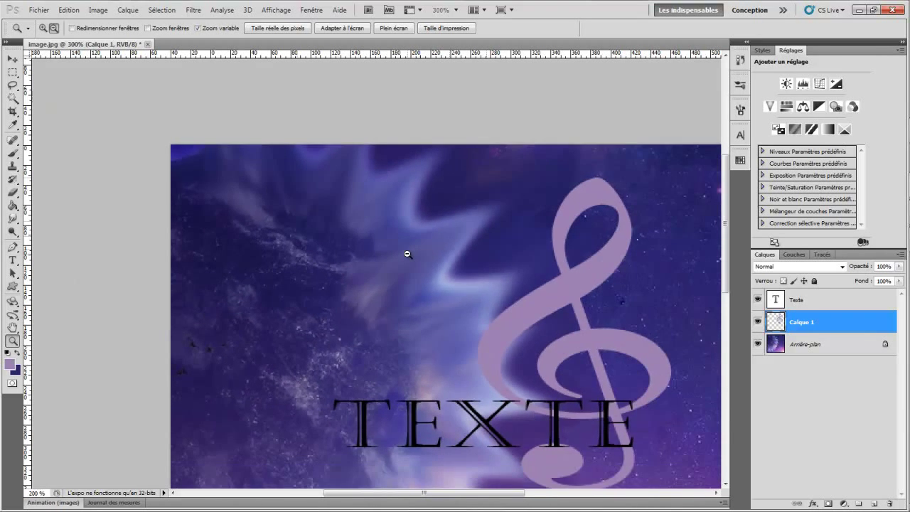
alt+click(407, 254)
alt+click(407, 254)
Fit the image to the screen, display it at actual pixels and switch it to print size
right_click(376, 246)
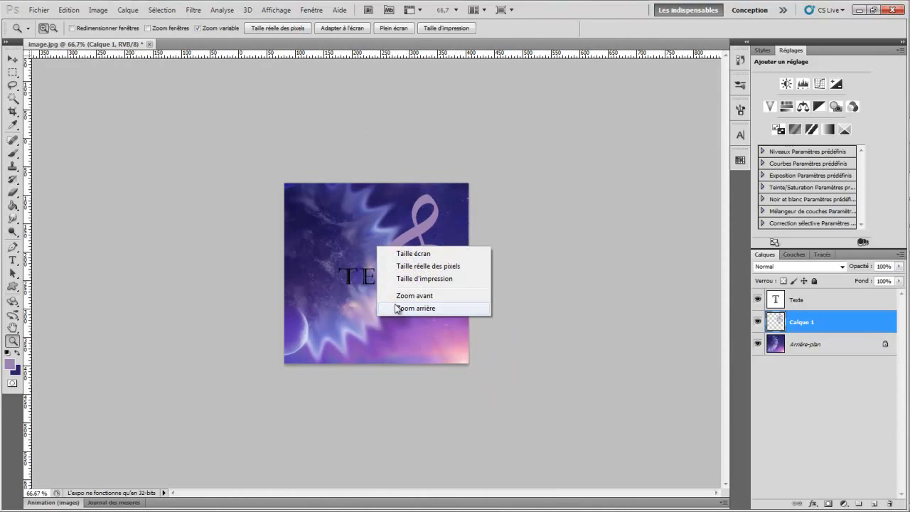
click(410, 254)
right_click(375, 254)
click(390, 273)
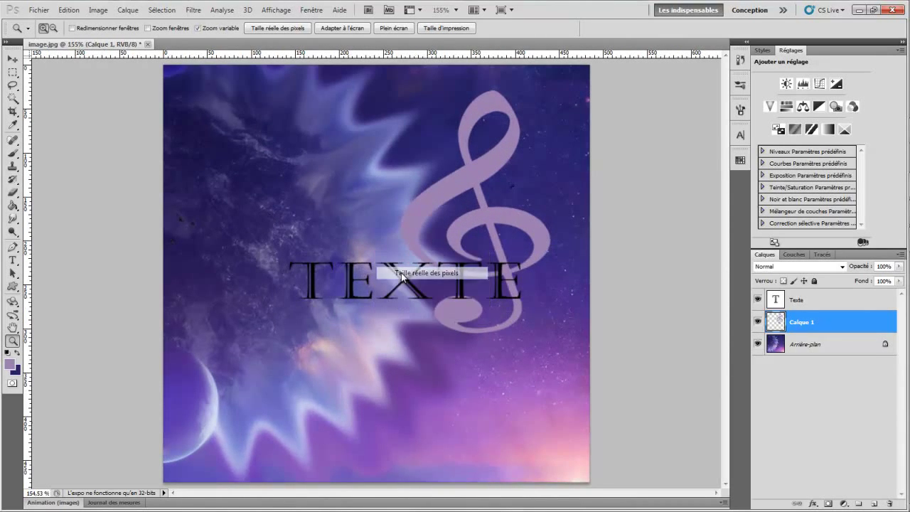
right_click(391, 260)
click(419, 293)
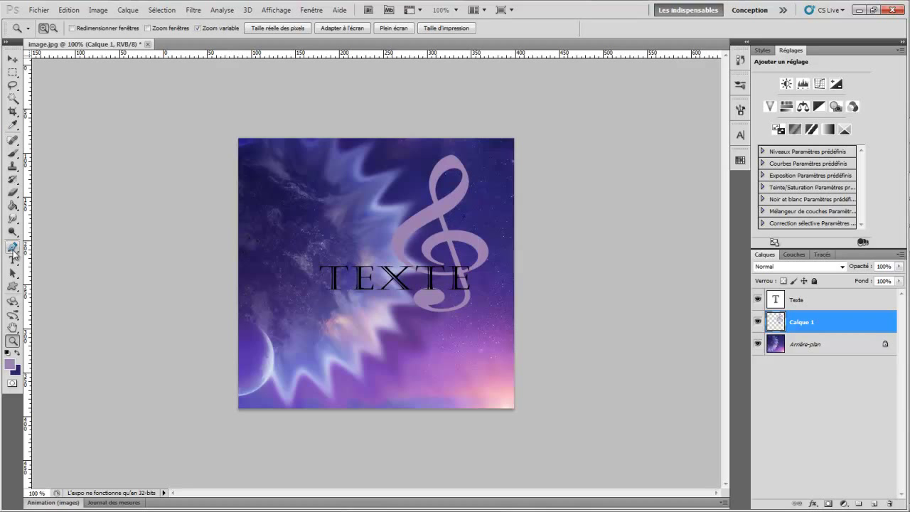
Swap the foreground and background colours several times and reset them to the default black and white
click(17, 352)
click(18, 353)
click(18, 353)
key(x)
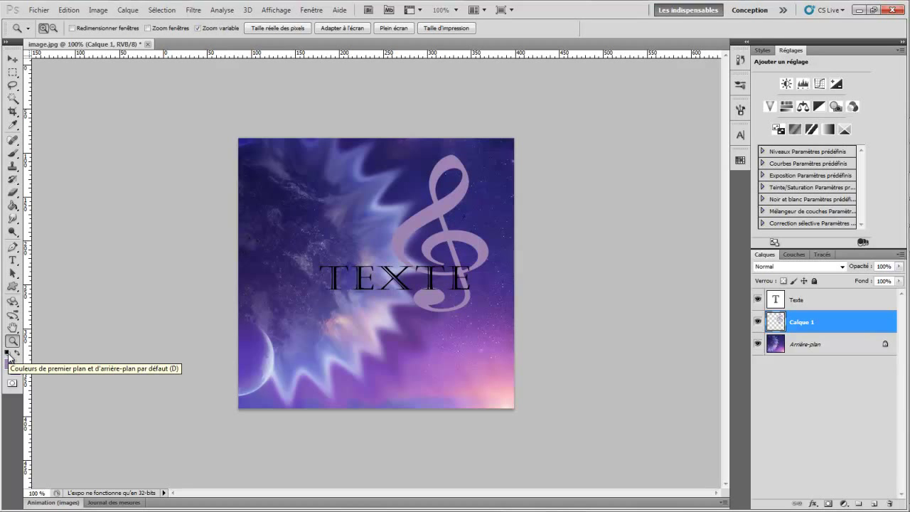
click(7, 353)
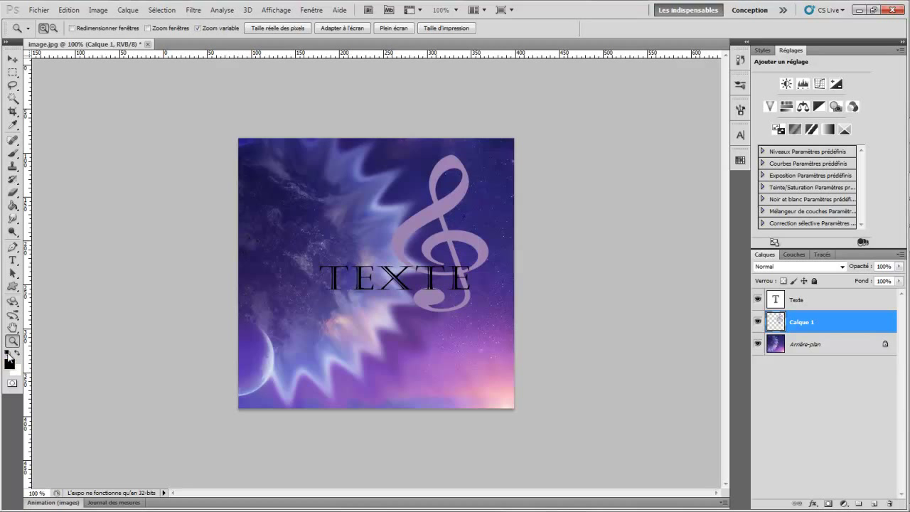